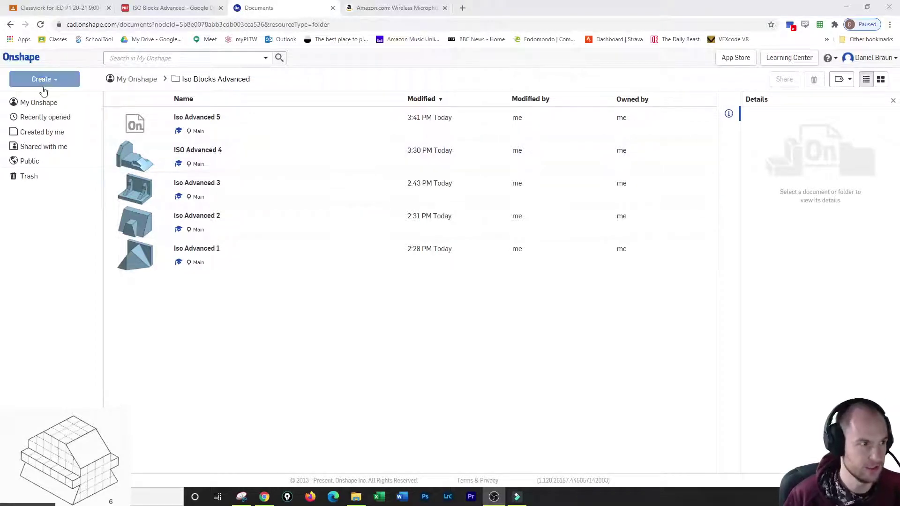
- Create a new Onshape document named 'Iso Advanced 6'
left_click(43, 84)
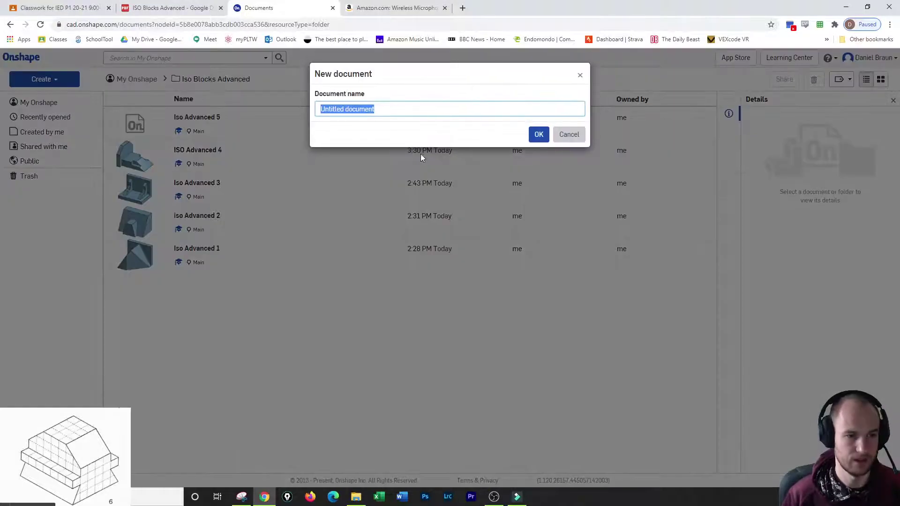
type("Iso ")
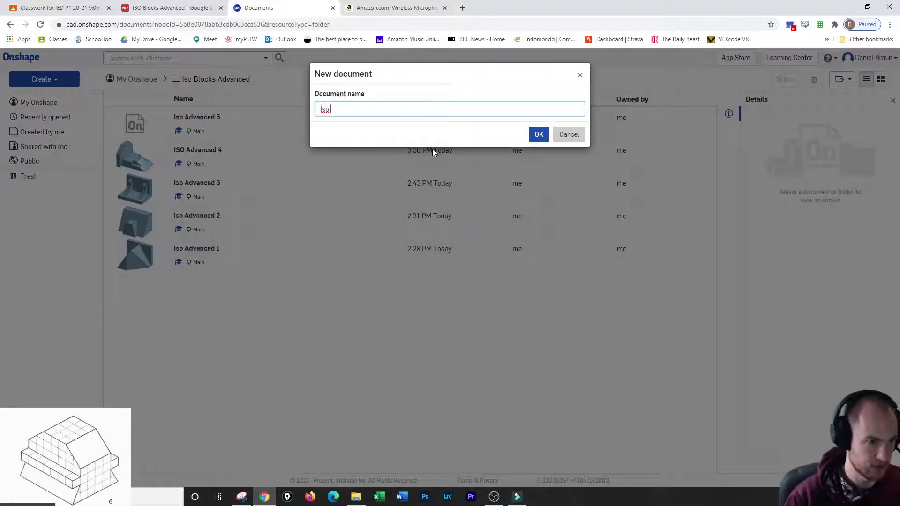
type("Advanced 6")
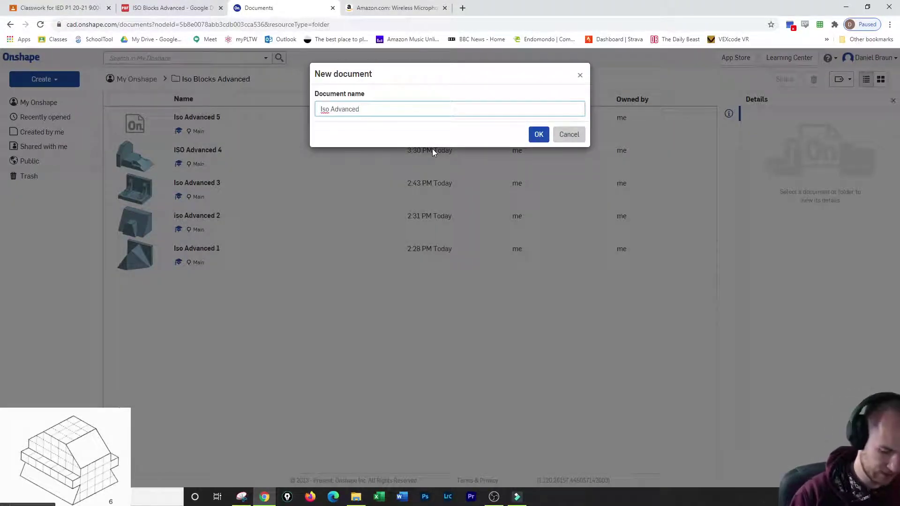
left_click(538, 134)
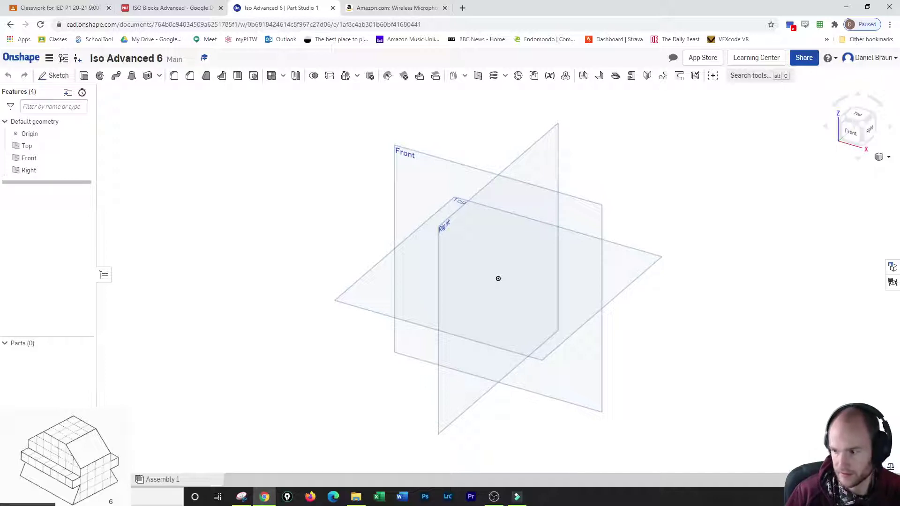
- Sketch a corner rectangle from the origin on the Front plane
left_click(55, 75)
left_click(425, 160)
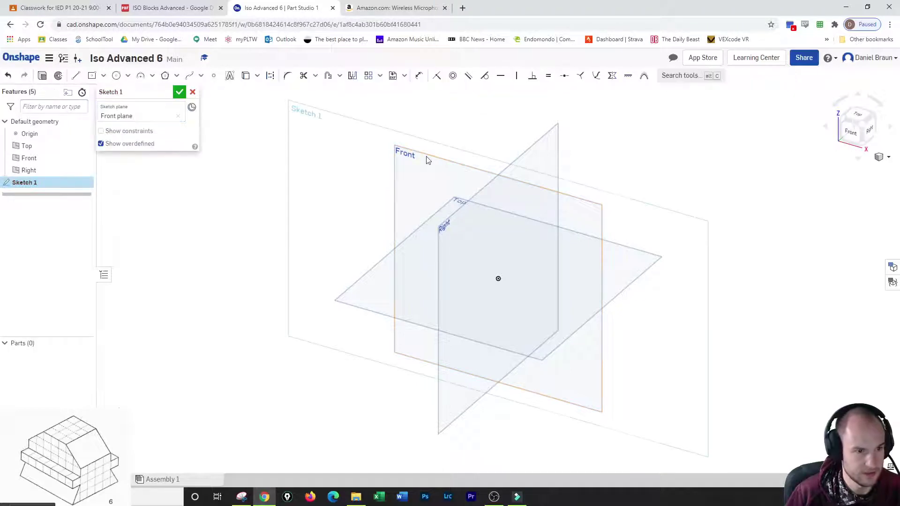
left_click(103, 76)
left_click(123, 92)
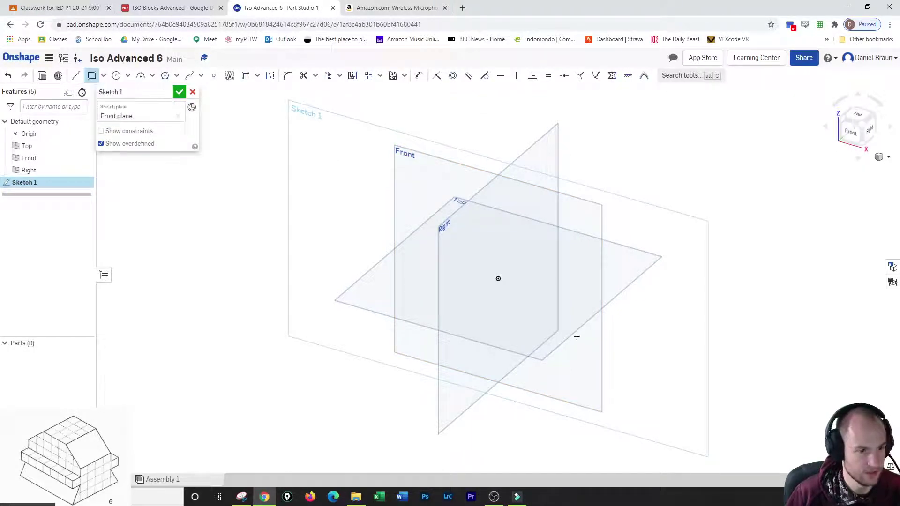
left_click(498, 279)
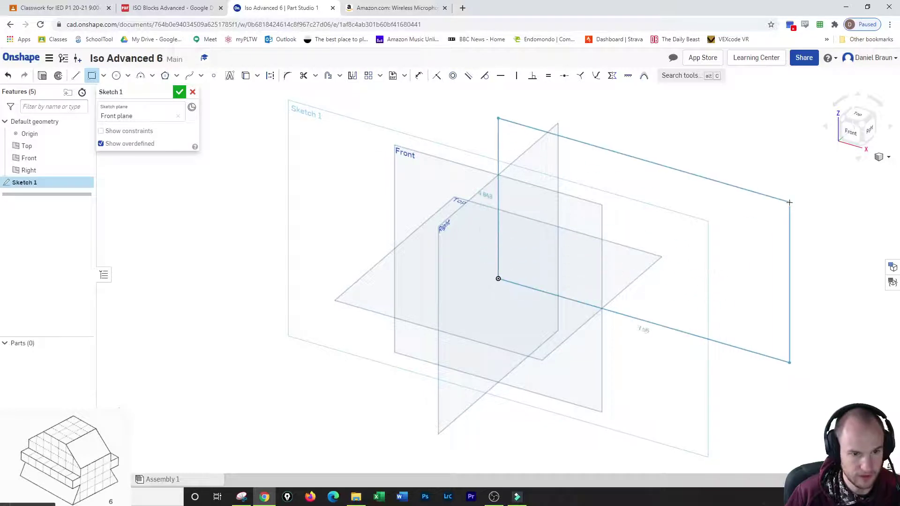
left_click(789, 362)
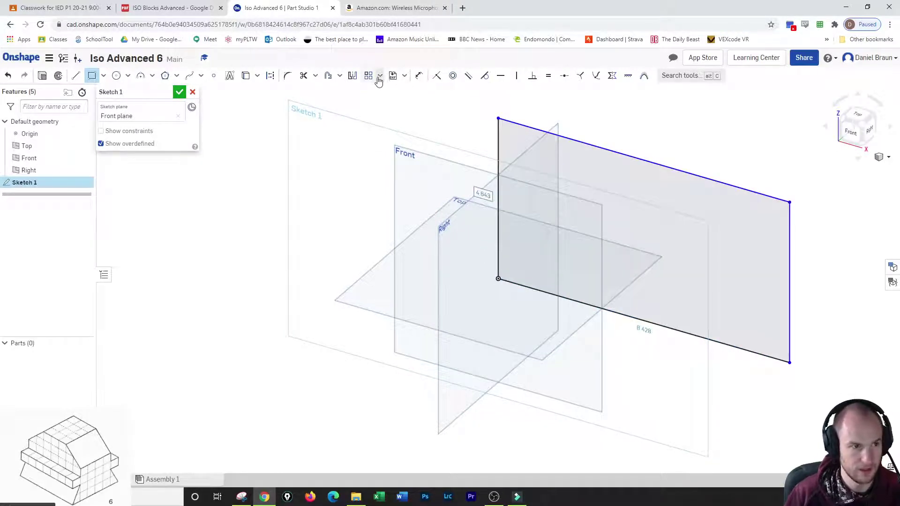
- Dimension the rectangle 7 wide by 6 tall and start extruding it
left_click(418, 75)
left_click(517, 127)
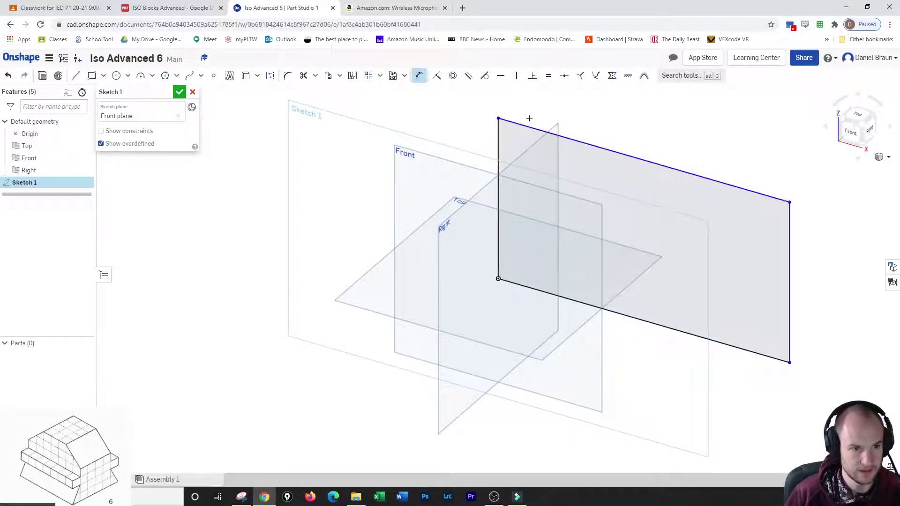
left_click(527, 116)
type("7")
key("Return")
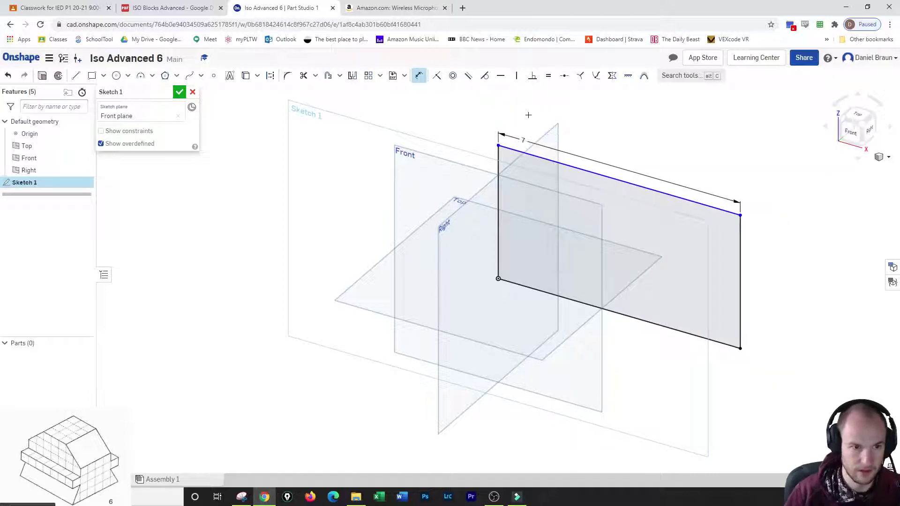
left_click(499, 162)
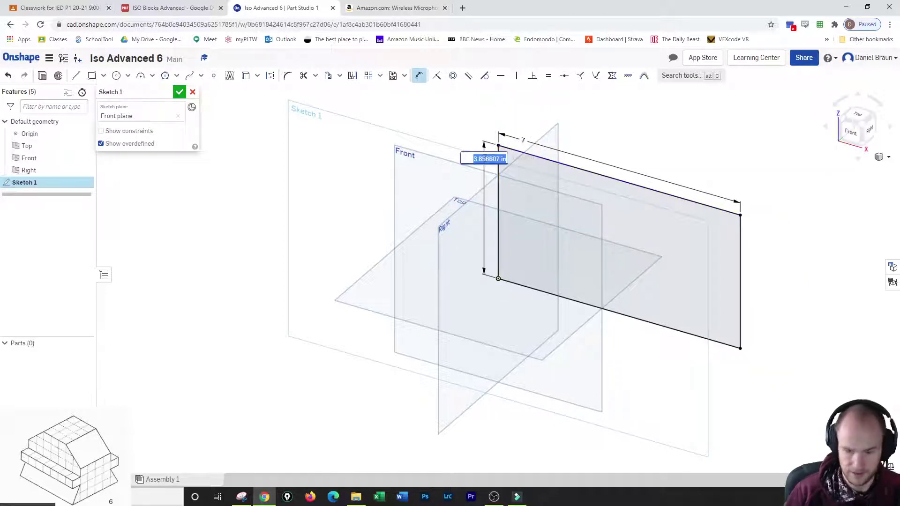
type("6")
key("Return")
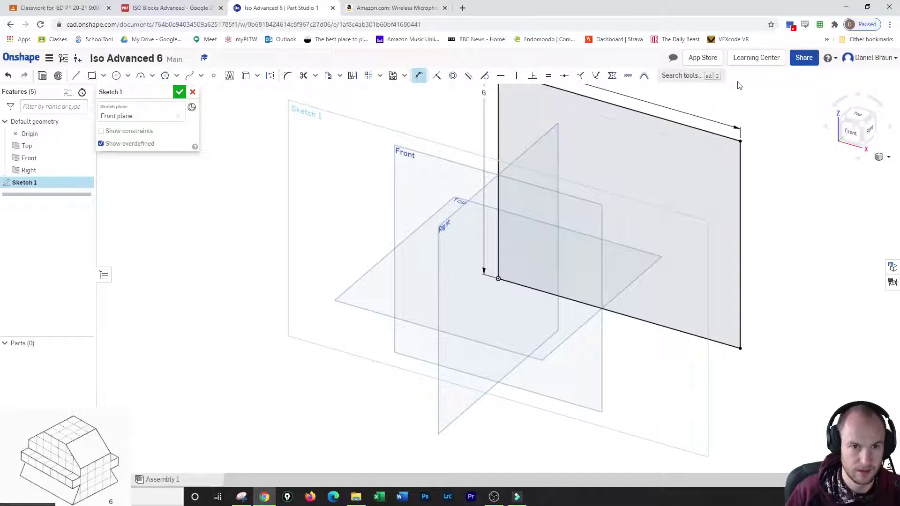
left_click(42, 76)
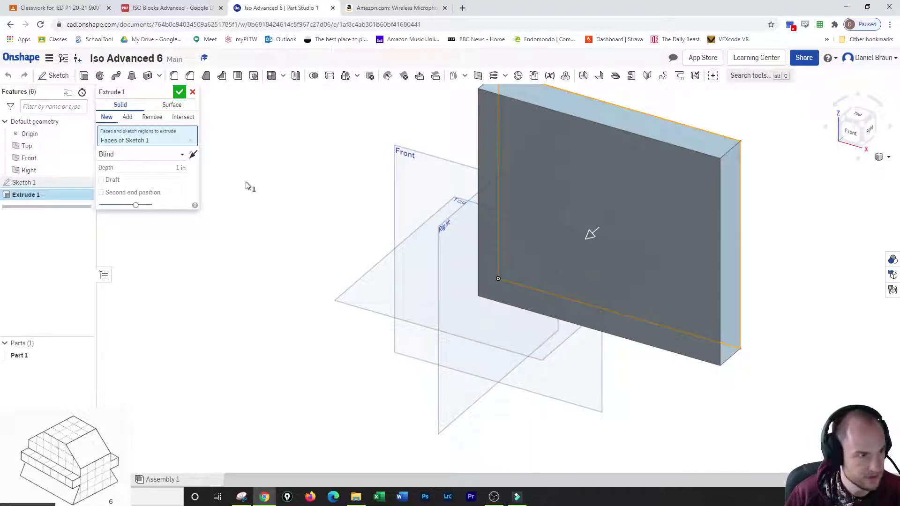
- Set the extrusion depth to 6 in and accept it as Part 1
left_click(181, 169)
type("4")
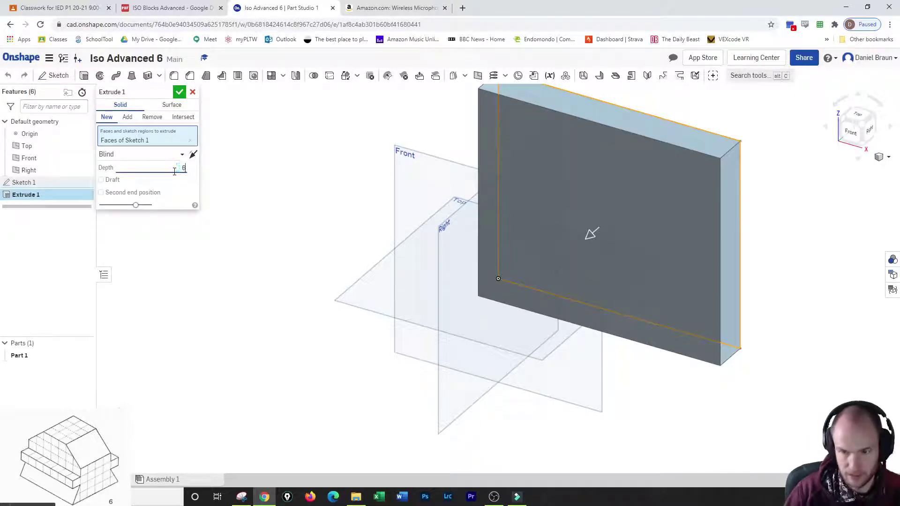
key("Return")
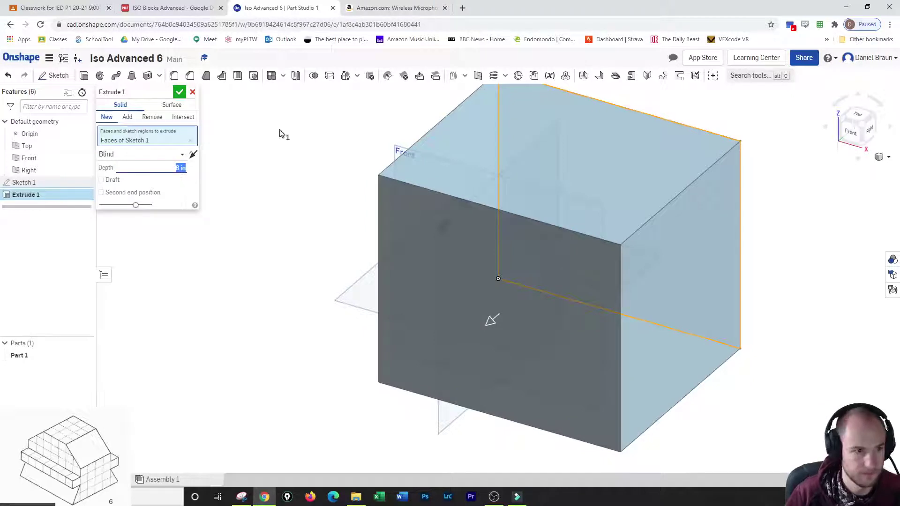
left_click(180, 92)
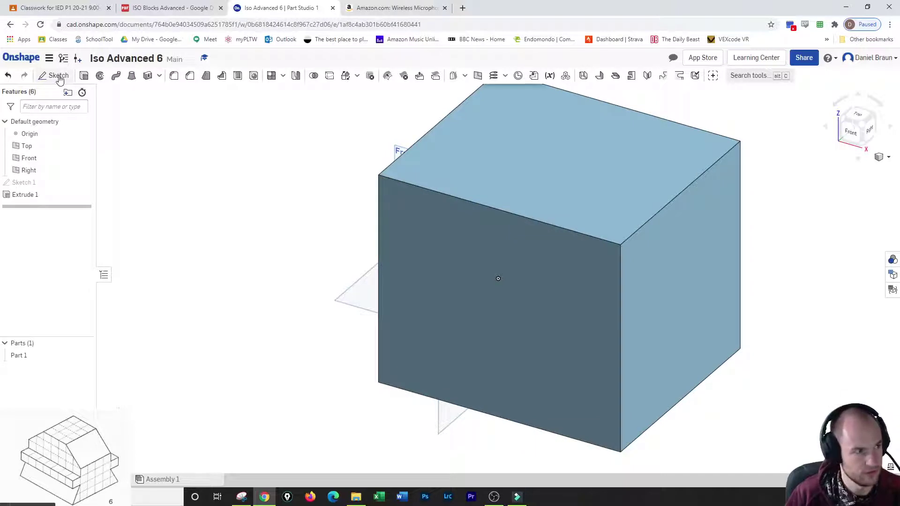
- Start a sketch on the block's front face and draw a line across the top-left corner
left_click(60, 76)
left_click(431, 277)
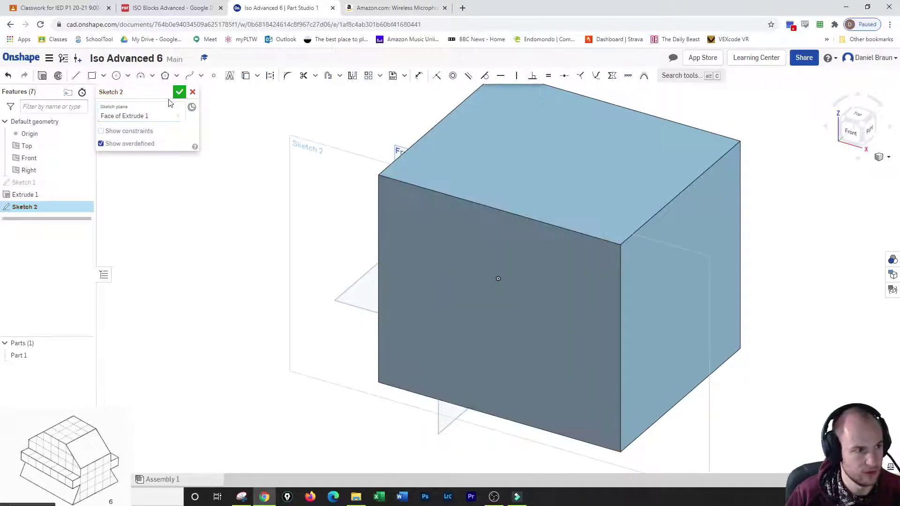
left_click(860, 133)
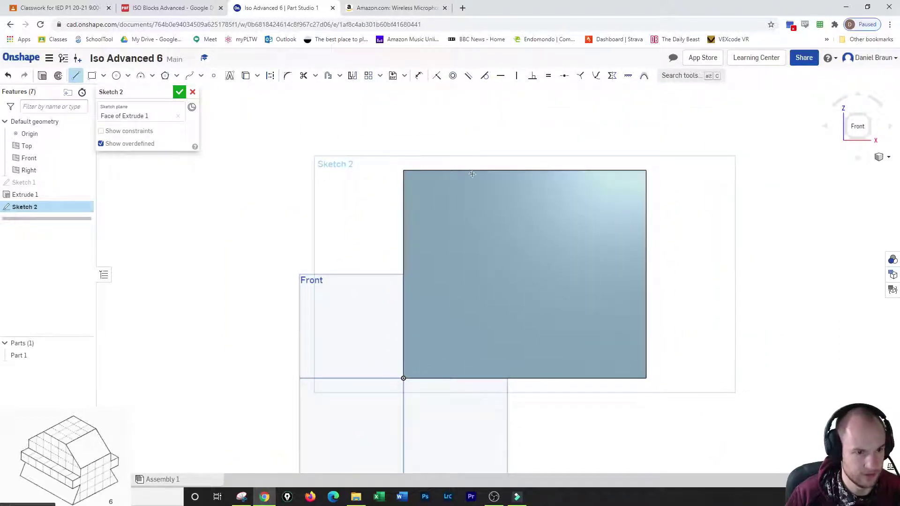
left_click(472, 171)
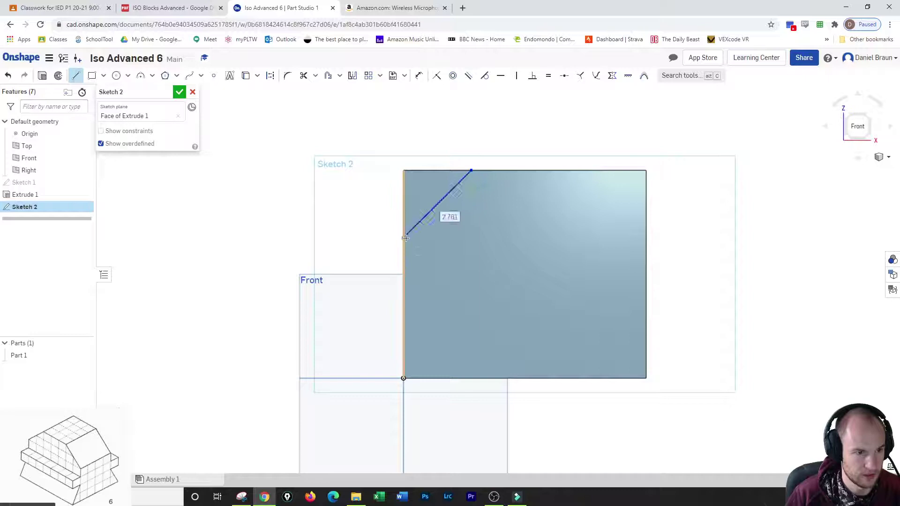
left_click(404, 238)
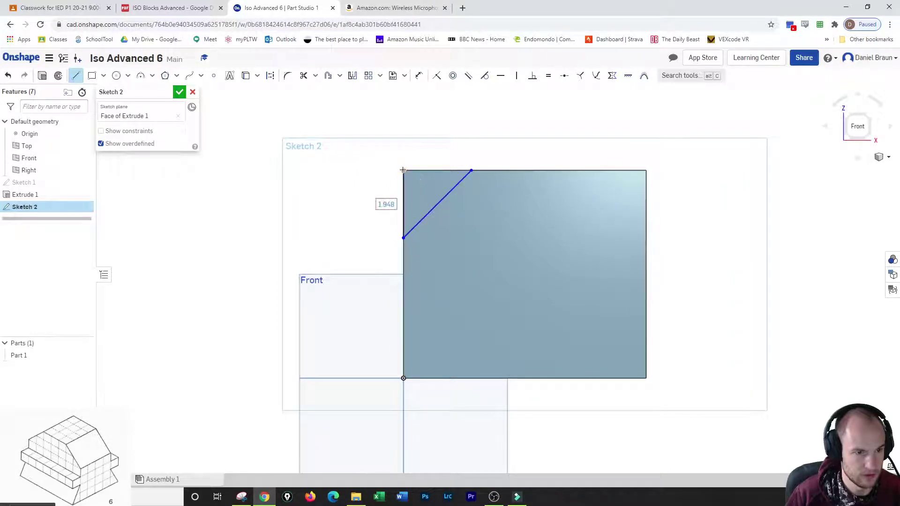
left_click(471, 171)
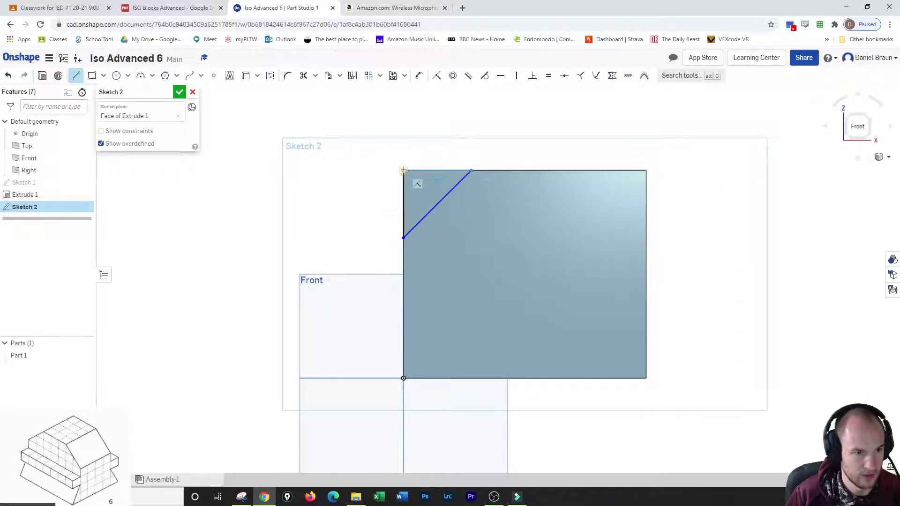
- Dimension the corner line 2 down the left edge and 2 along the top
left_click(419, 75)
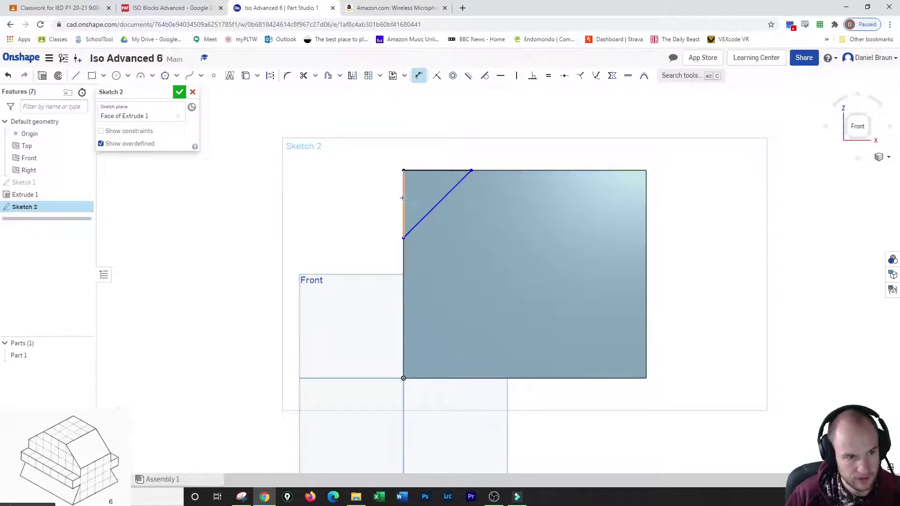
left_click(404, 200)
type("2")
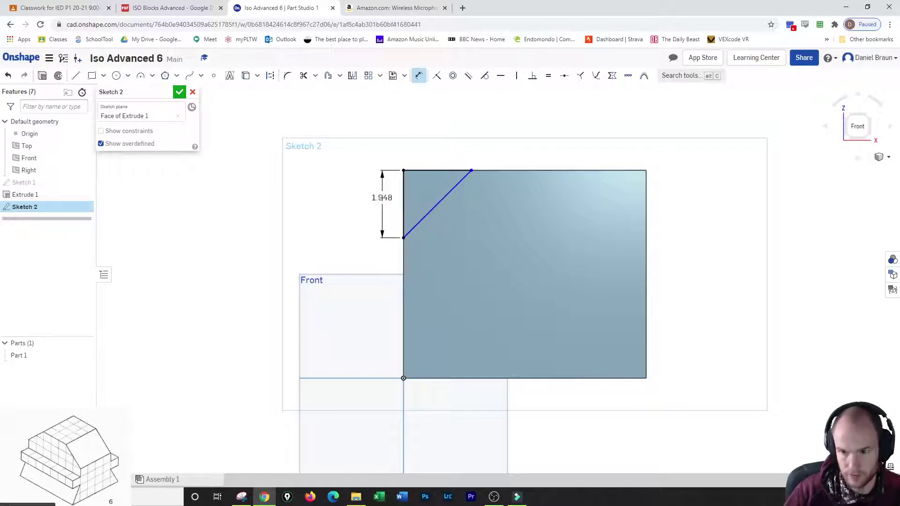
key("Return")
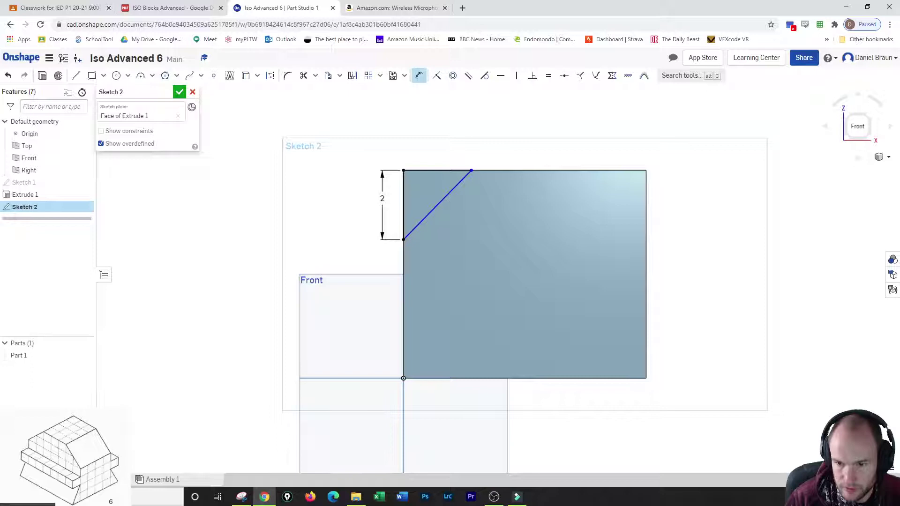
left_click(436, 170)
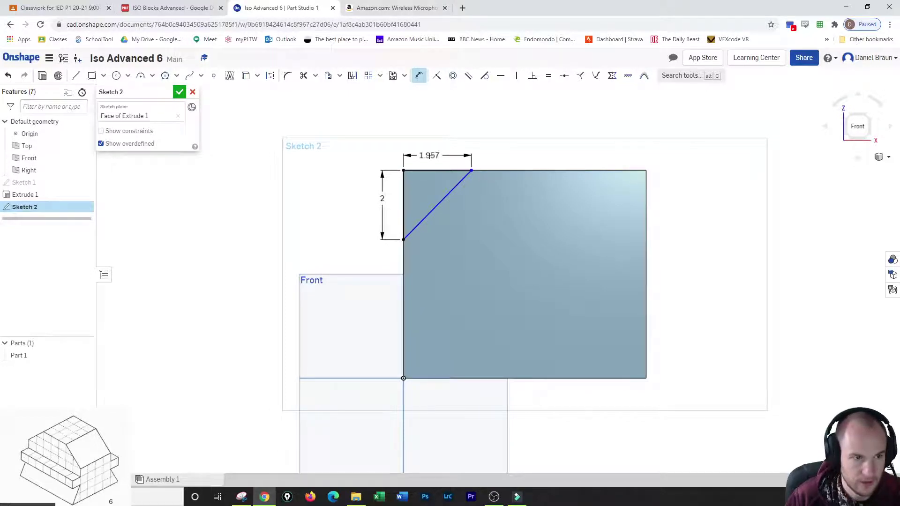
left_click(436, 156)
type("2")
key("Return")
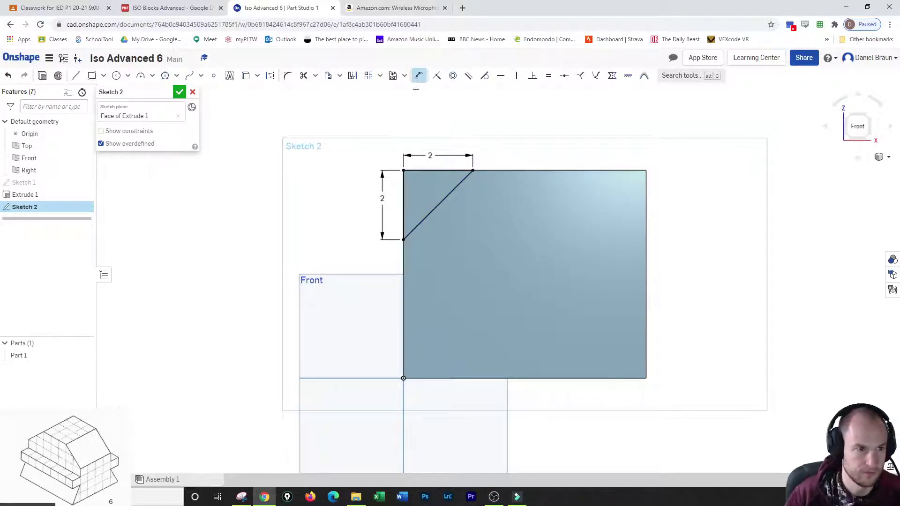
- Draw a vertical center line down from the front face's top edge
left_click(352, 76)
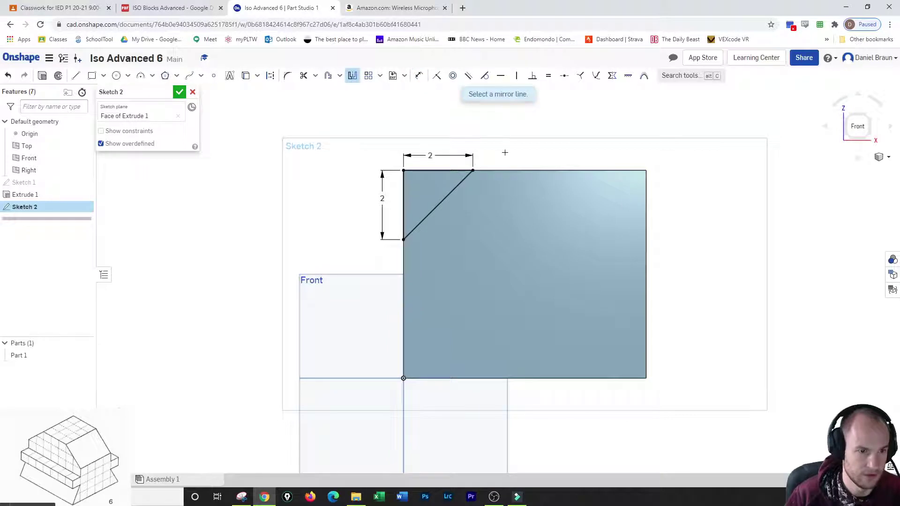
left_click_drag(504, 151, 494, 143)
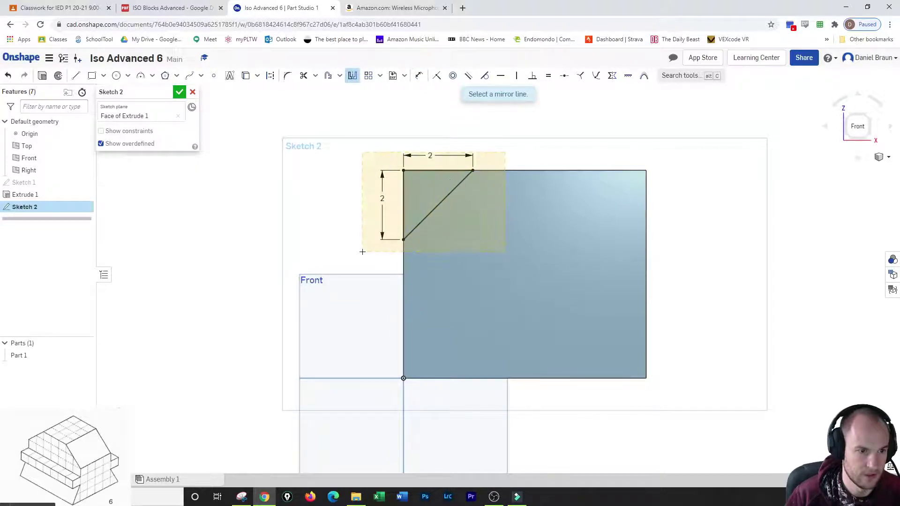
right_click(499, 158)
left_click(497, 154)
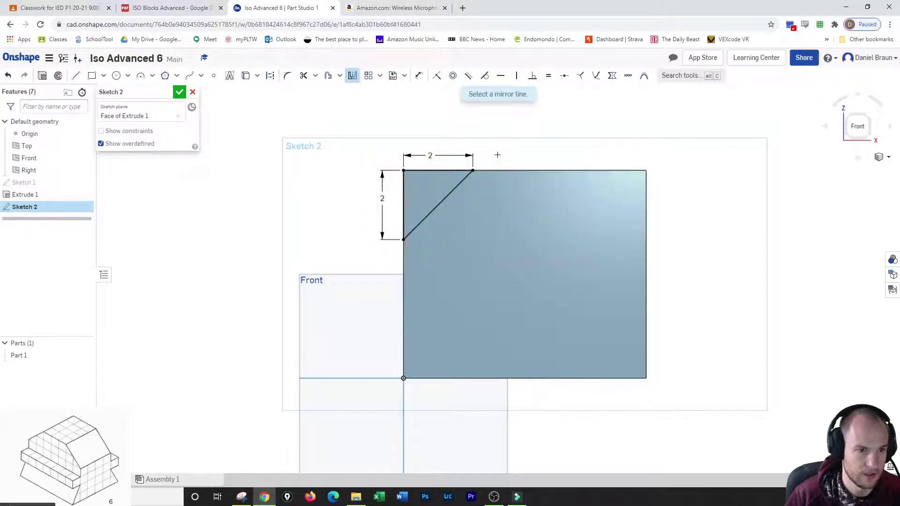
left_click(76, 76)
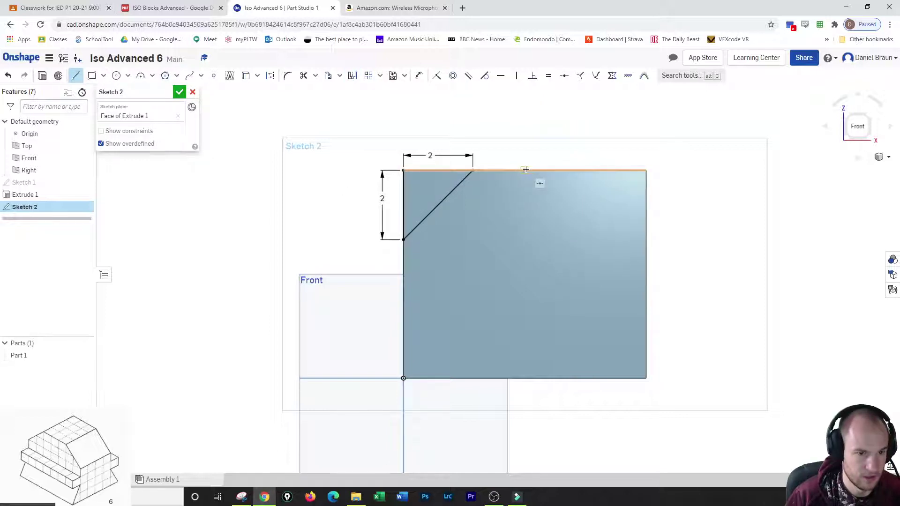
left_click(525, 170)
left_click(525, 228)
right_click(577, 211)
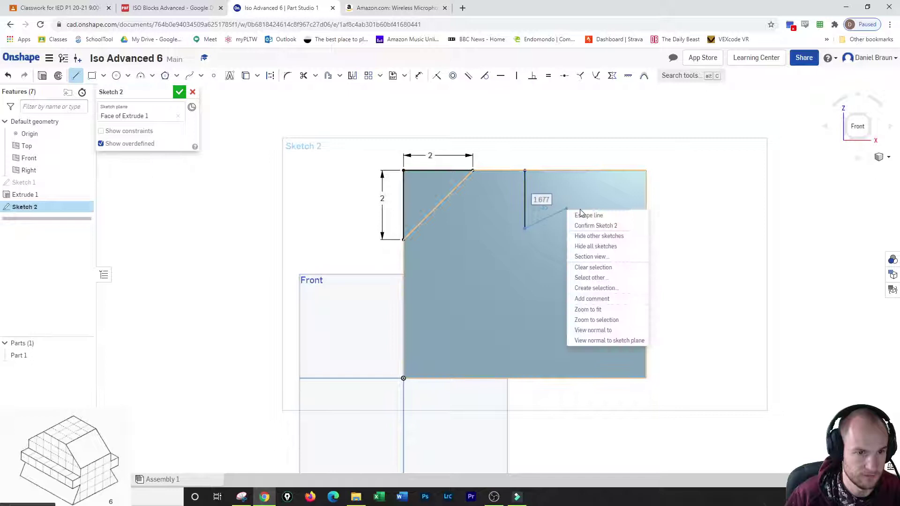
left_click(576, 217)
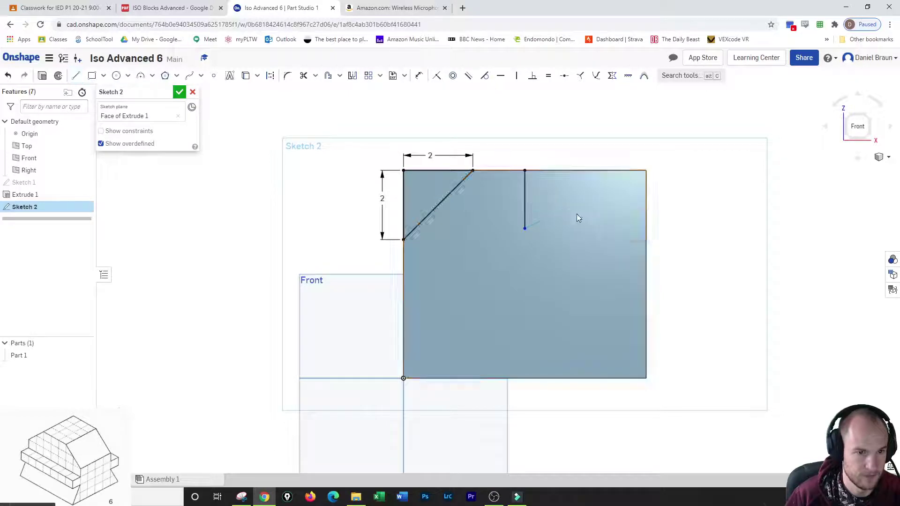
- Mirror the corner triangle across the center line, delete the line, and accept Sketch 2
left_click(352, 76)
left_click_drag(472, 202, 377, 252)
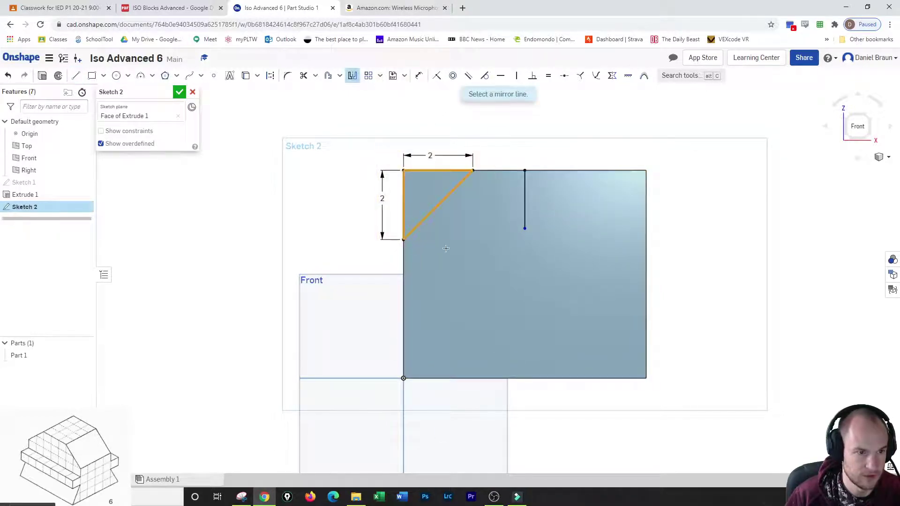
left_click(525, 204)
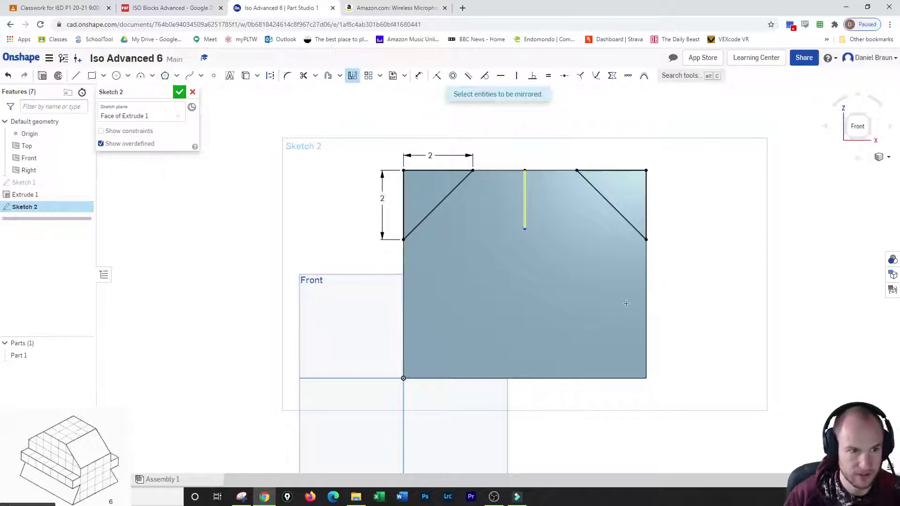
right_click(555, 209)
left_click(515, 226)
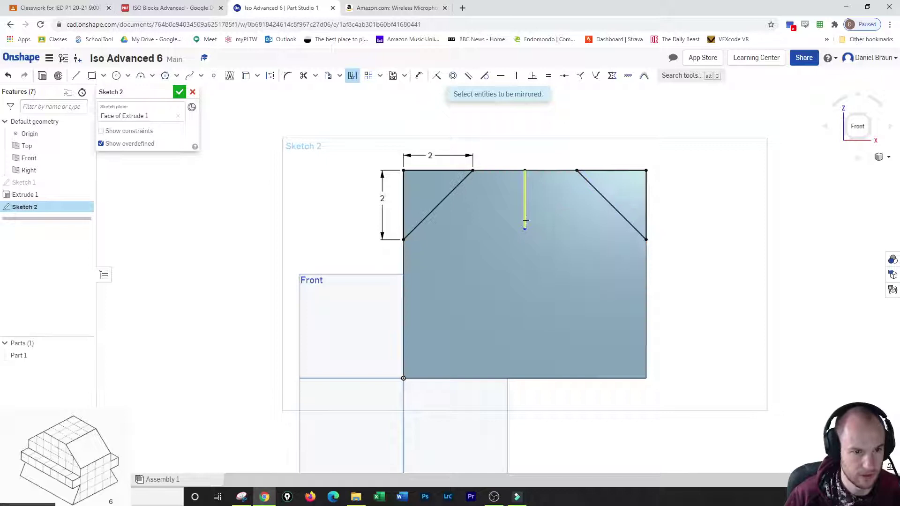
right_click(521, 221)
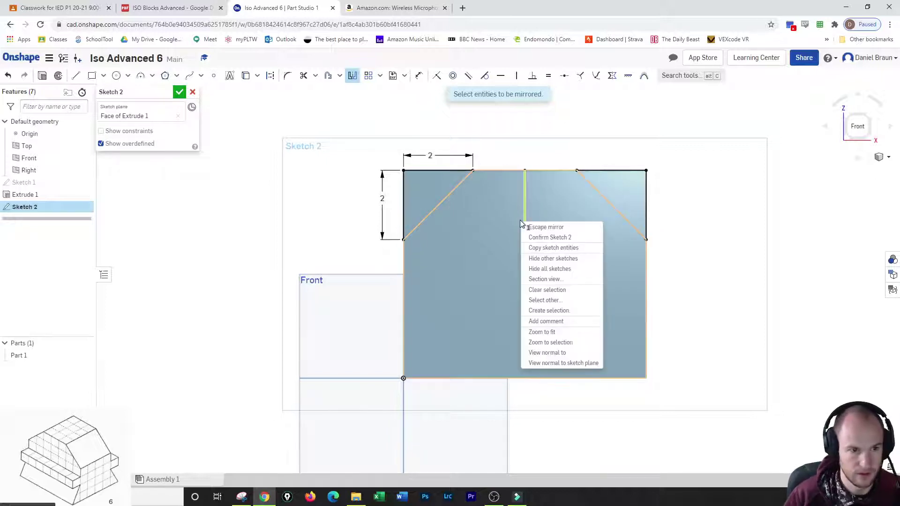
left_click(528, 227)
left_click(526, 212)
key("Delete")
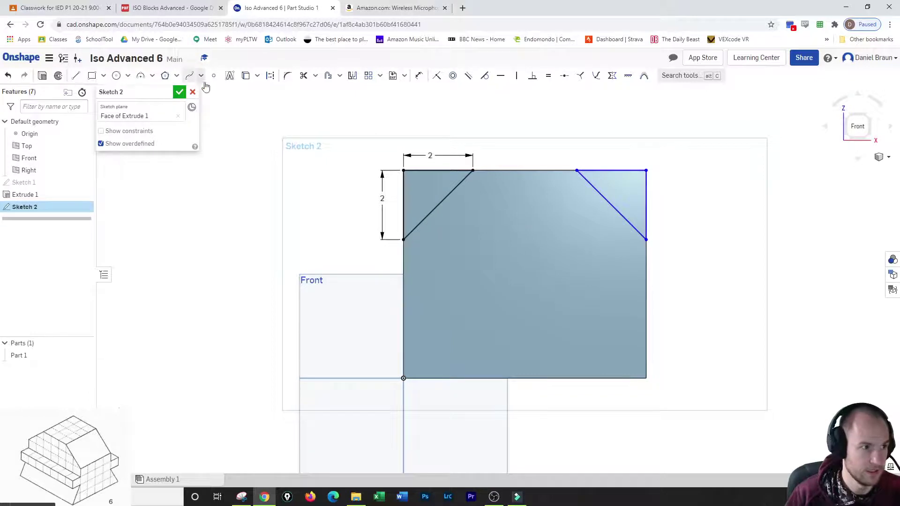
left_click(179, 92)
- Remove both corner triangle regions with an extrude set to Through all
left_click(83, 75)
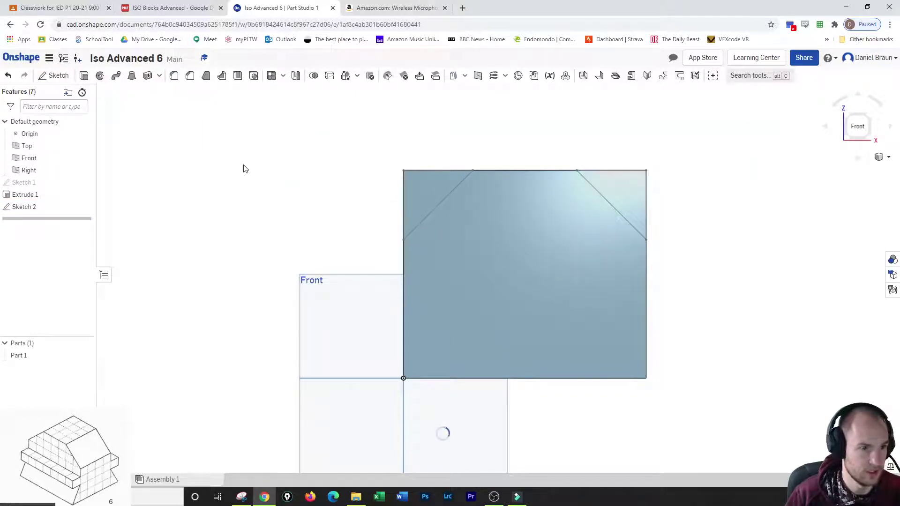
left_click(416, 191)
left_click(630, 200)
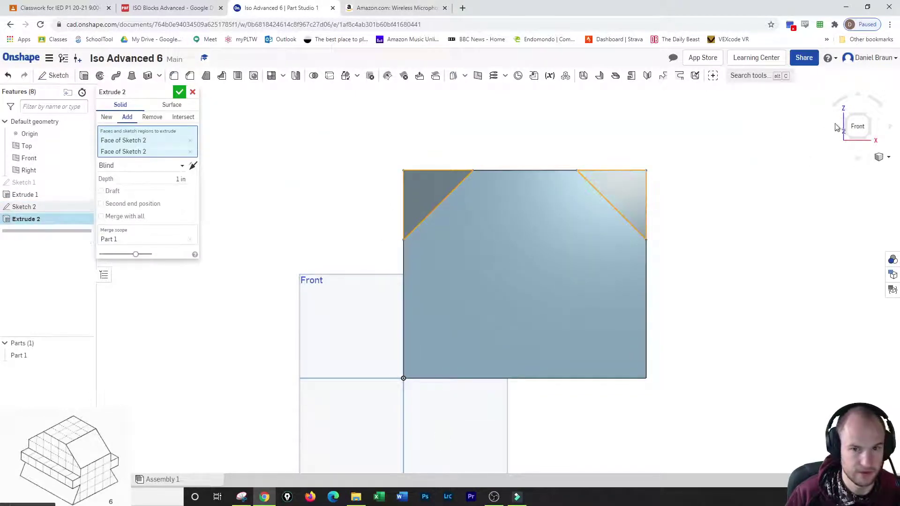
left_click(856, 117)
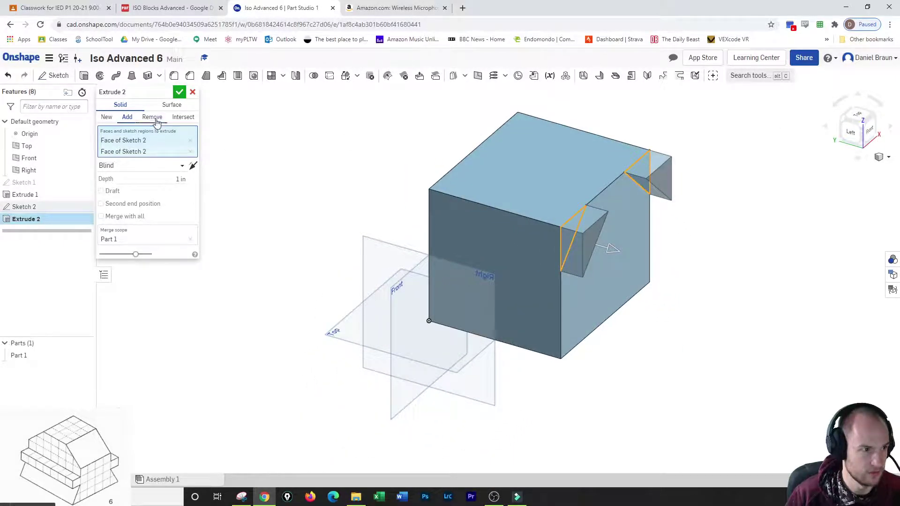
left_click(156, 121)
left_click(182, 166)
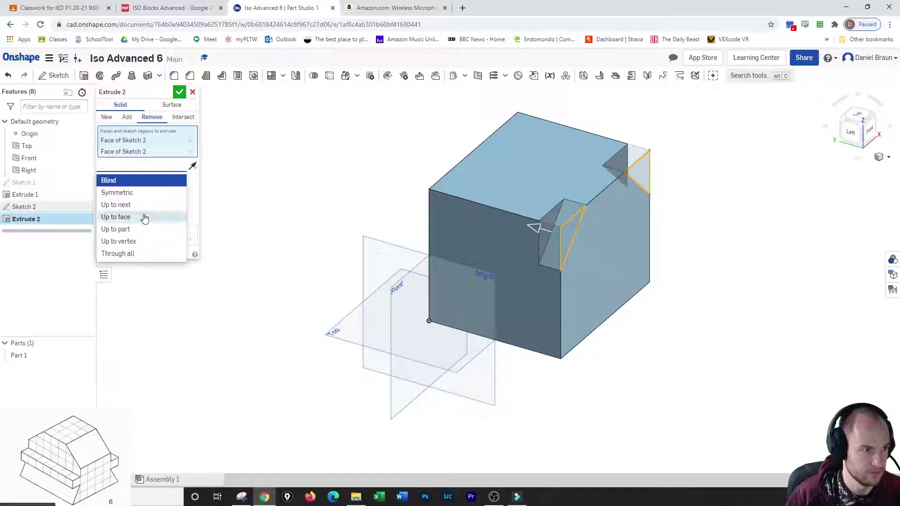
left_click(135, 254)
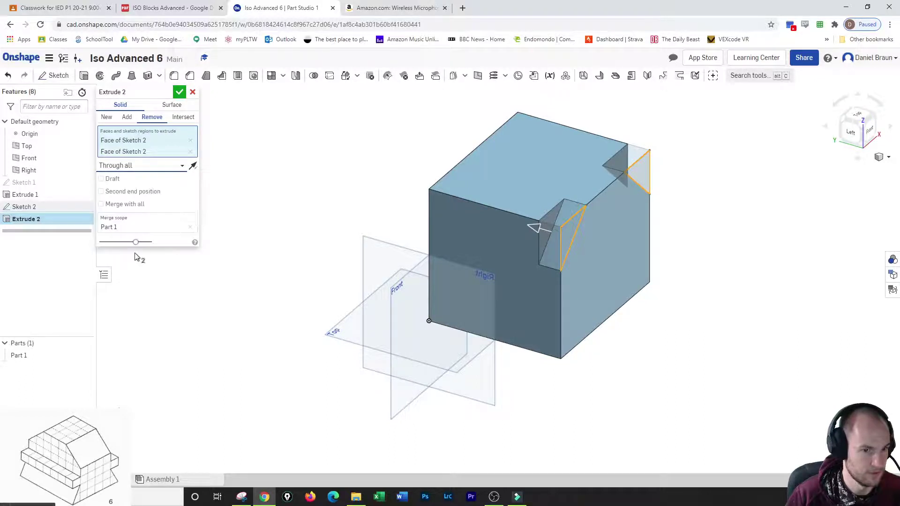
left_click(179, 92)
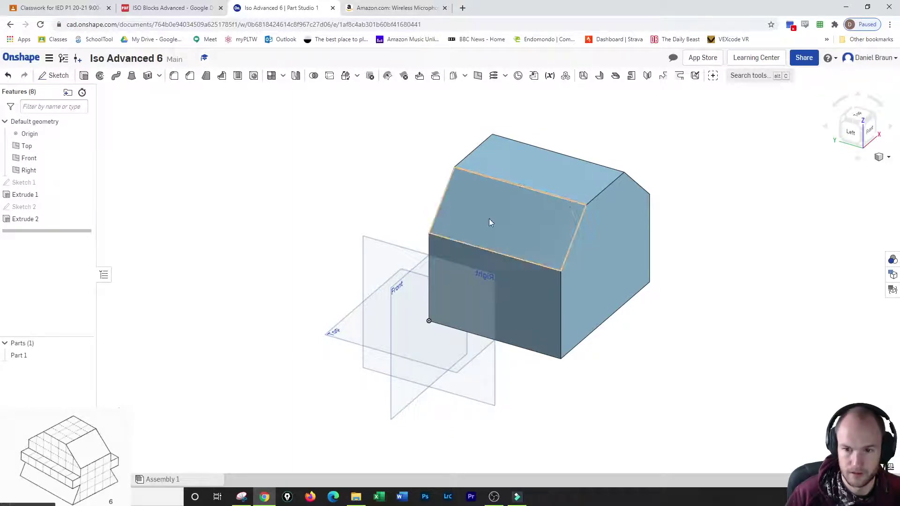
- Start a sketch on the block's side face and view it normal to the plane
left_click(877, 118)
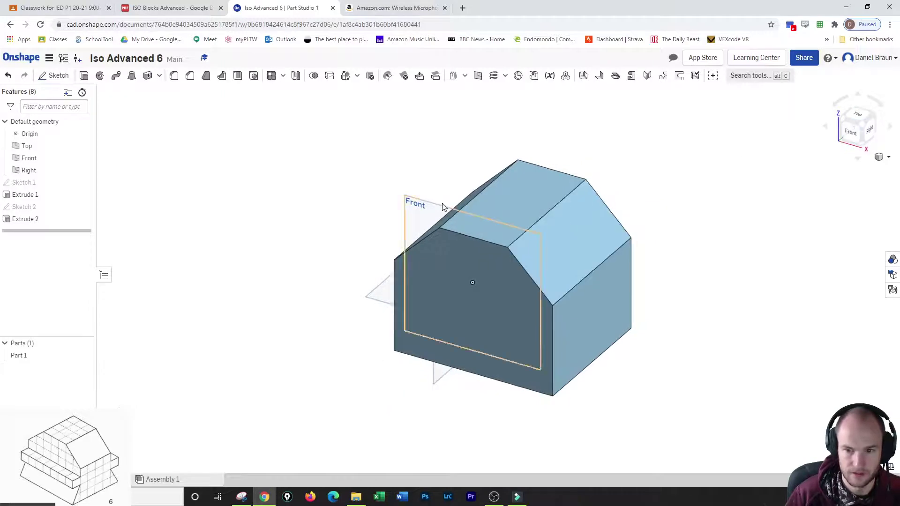
left_click(44, 76)
left_click(587, 320)
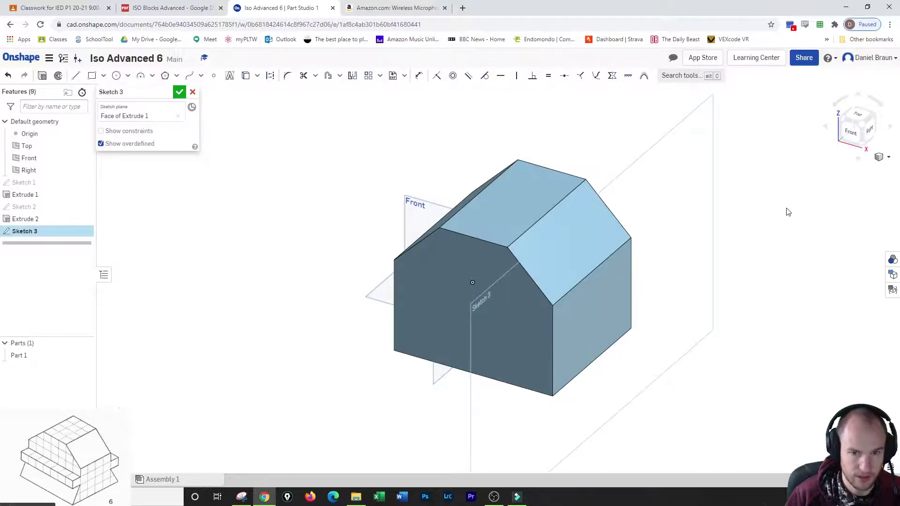
left_click(870, 132)
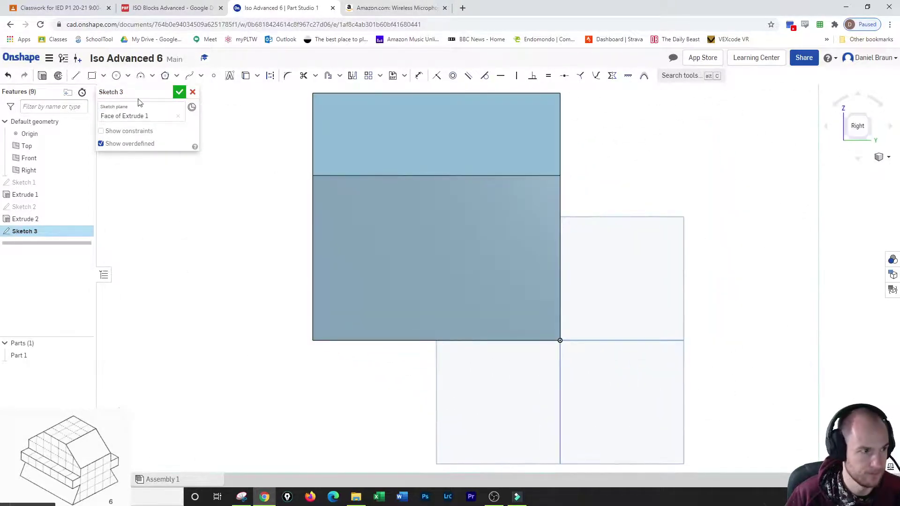
left_click(76, 76)
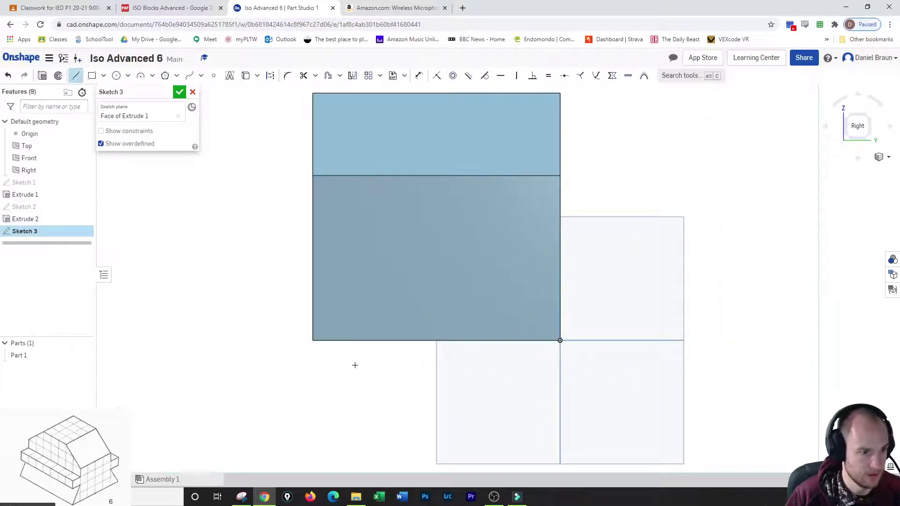
- Draw a triangle with lines at the side face's lower-left corner
left_click(313, 341)
left_click(347, 272)
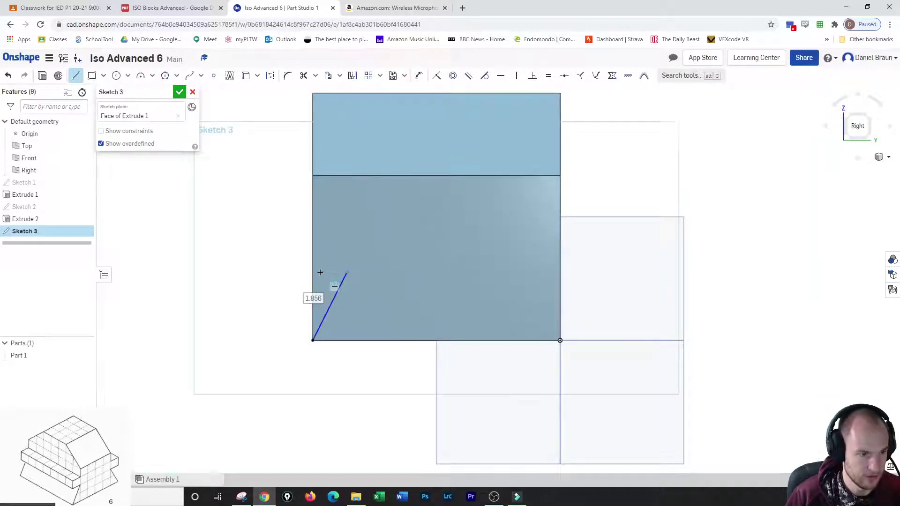
left_click(313, 272)
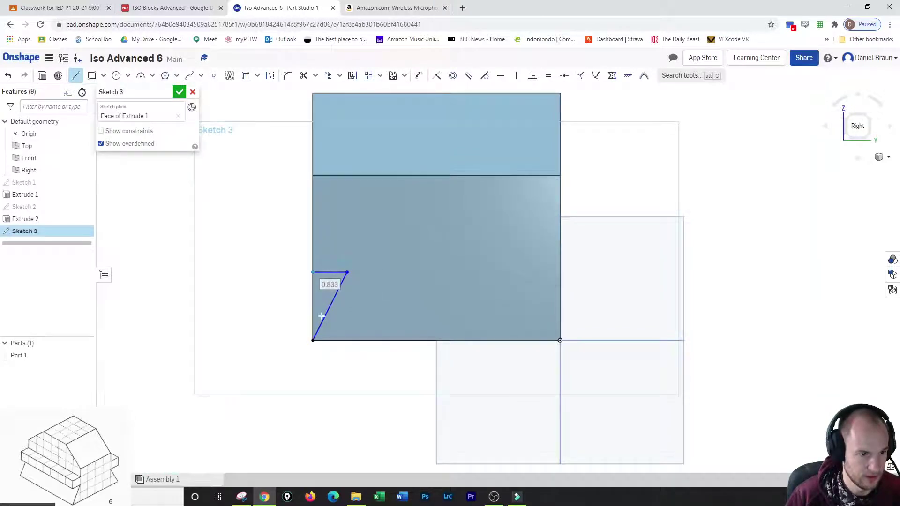
left_click(313, 340)
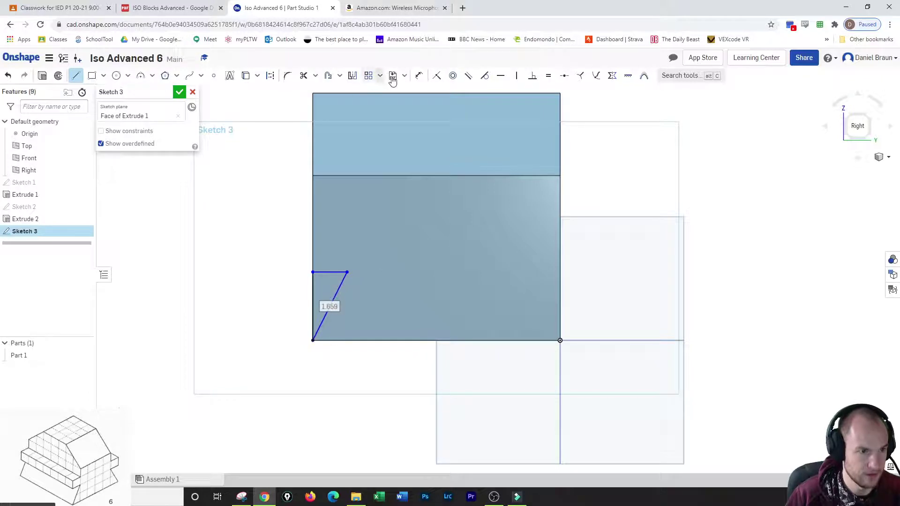
- Dimension the triangle 1 wide along its top and 2 tall
left_click(419, 75)
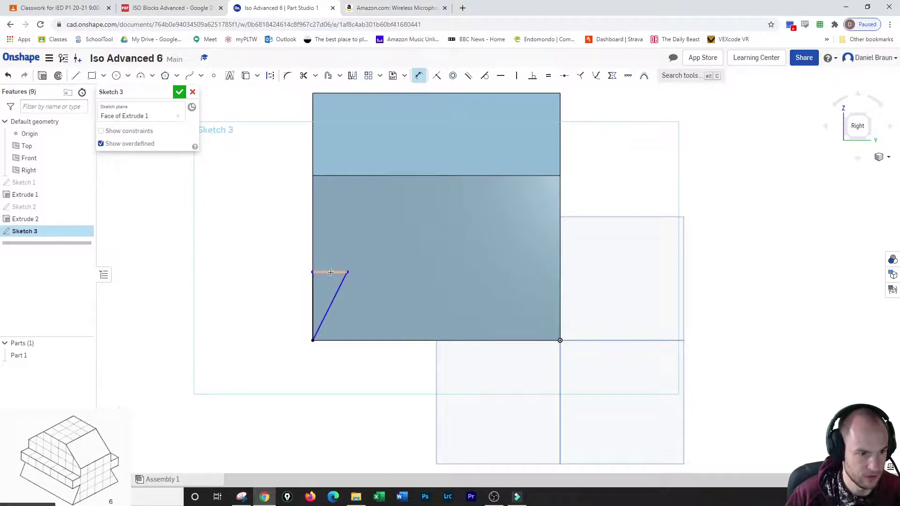
left_click(330, 272)
type("0.25")
key("Return")
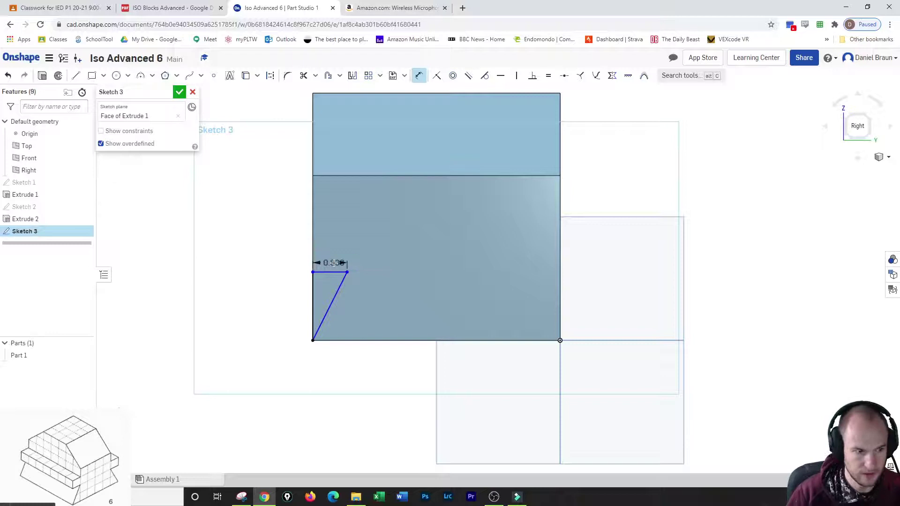
left_click(312, 306)
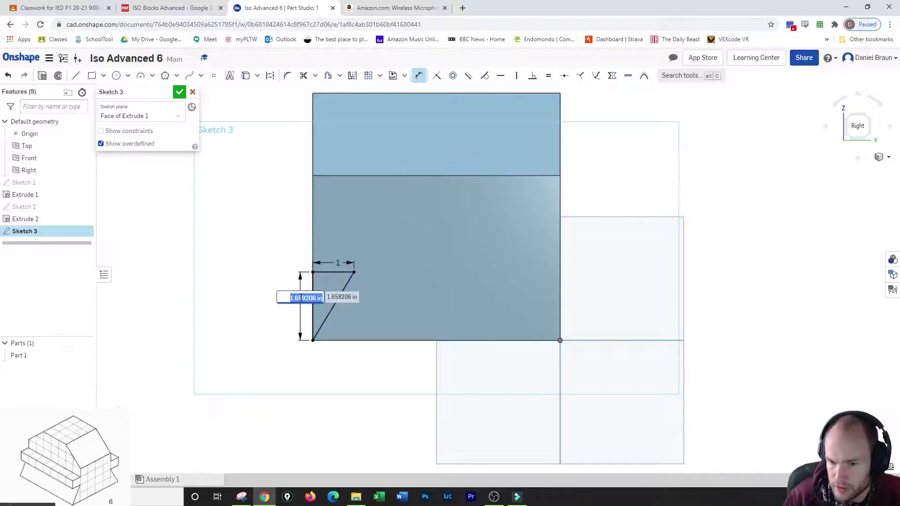
type("2")
key("Return")
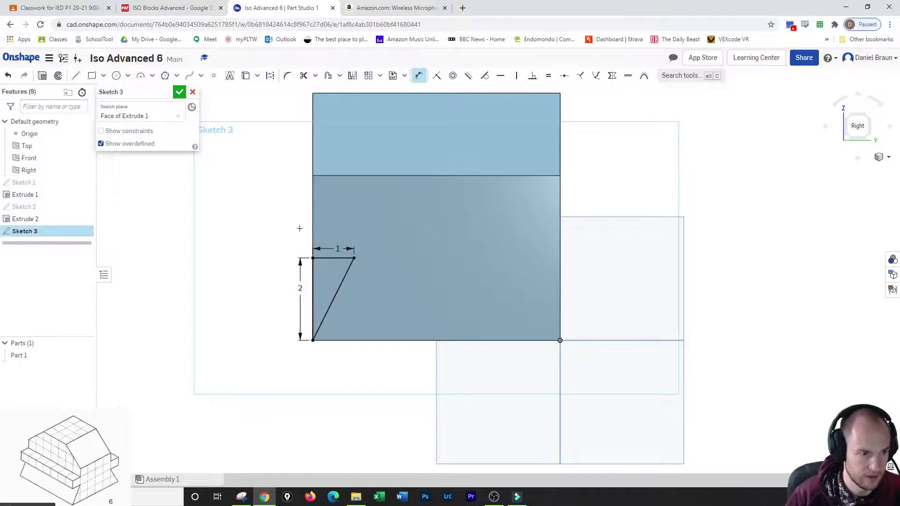
left_click(353, 95)
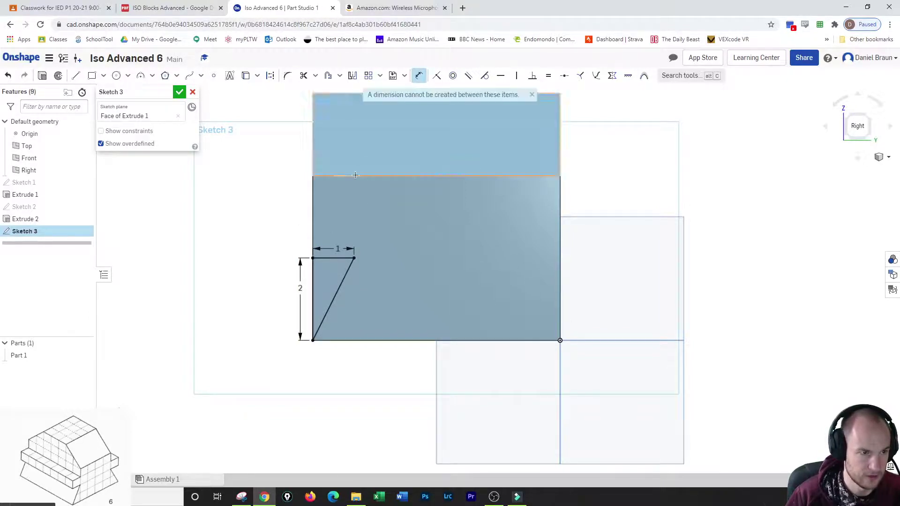
- Draw a rectangle down from the face's top-left corner, ending 1 above the triangle
left_click(92, 76)
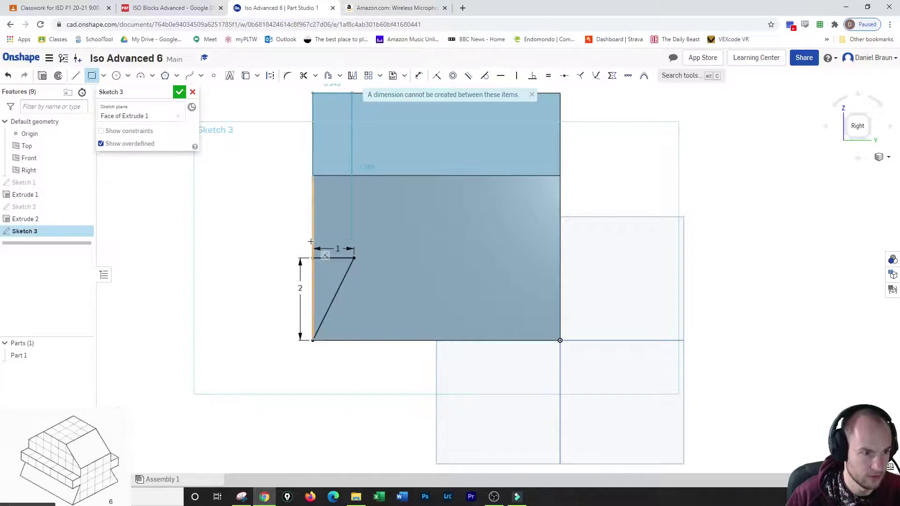
left_click_drag(313, 233, 351, 93)
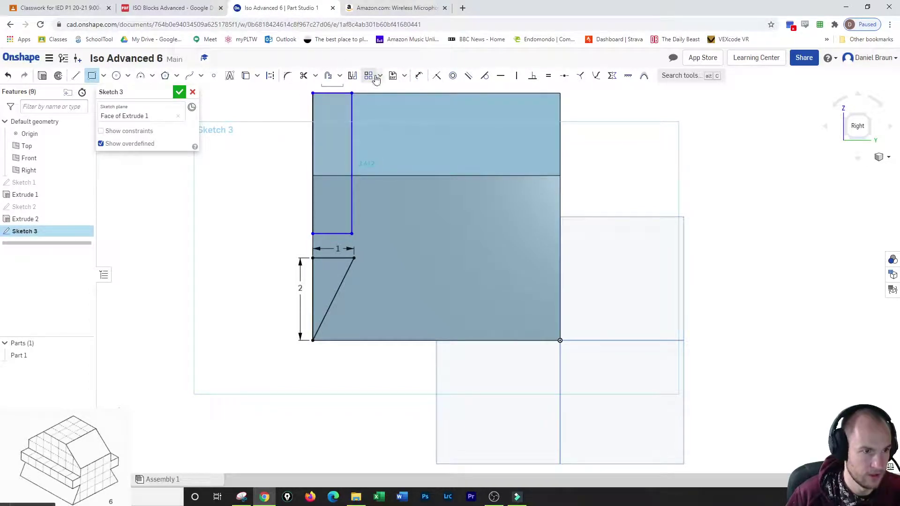
left_click(420, 76)
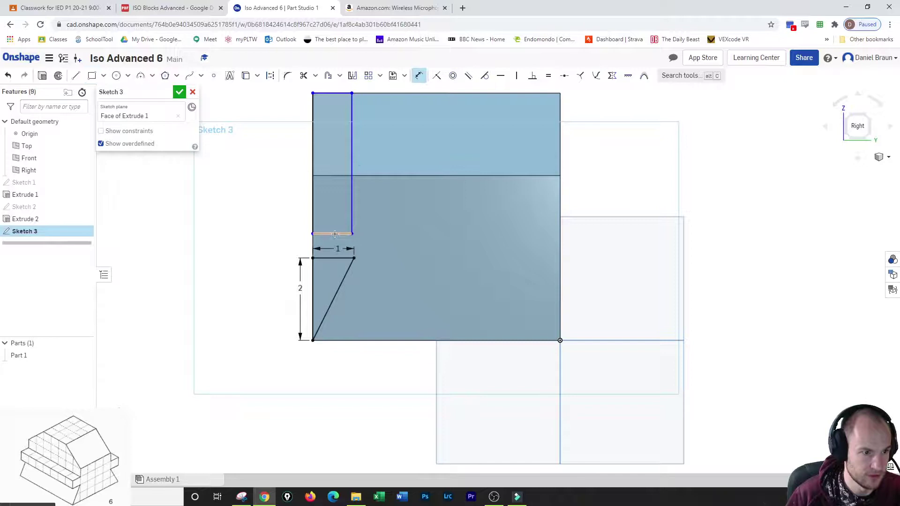
left_click(335, 233)
left_click(332, 257)
left_click(282, 252)
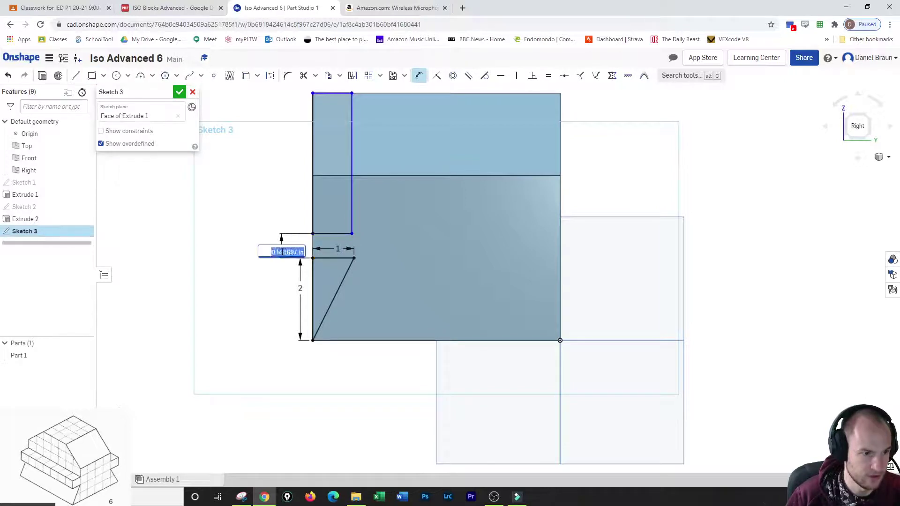
type("1")
key("Return")
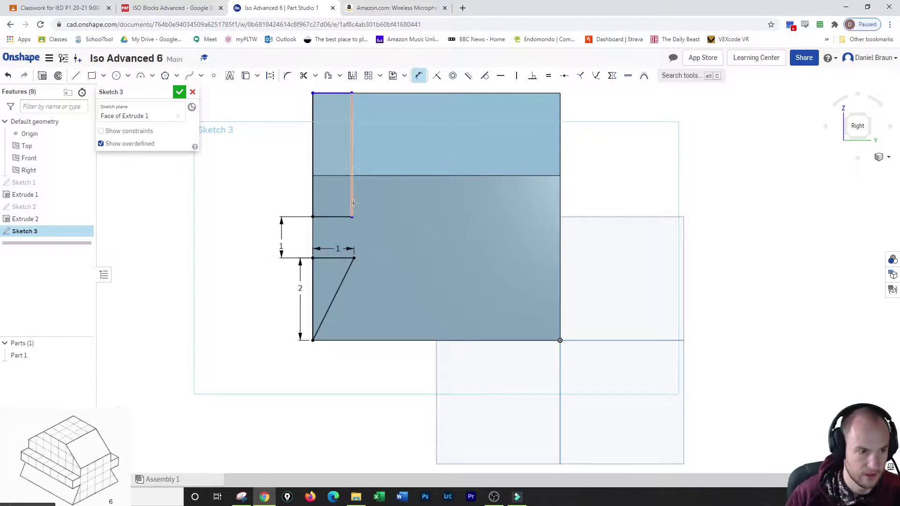
- Dimension the rectangle's width to 1 from the face's left edge
left_click(352, 204)
left_click(314, 202)
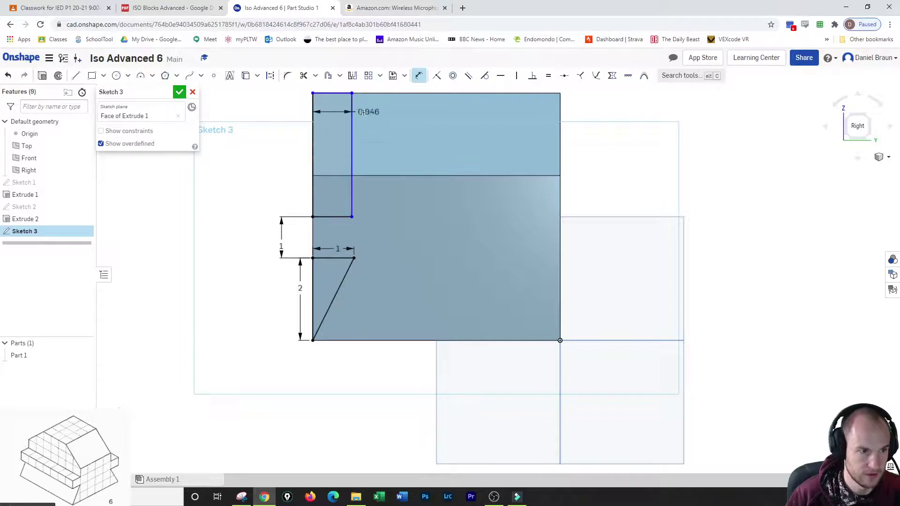
left_click(362, 122)
type("1")
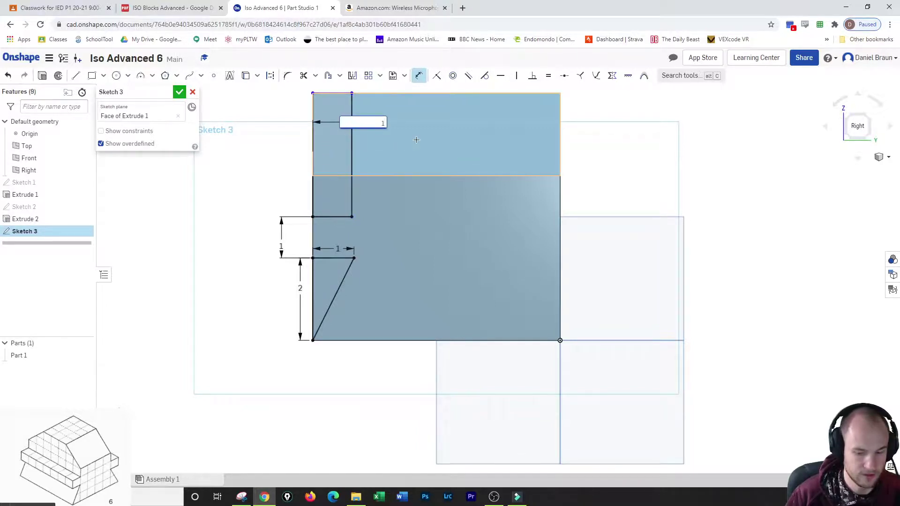
key("Return")
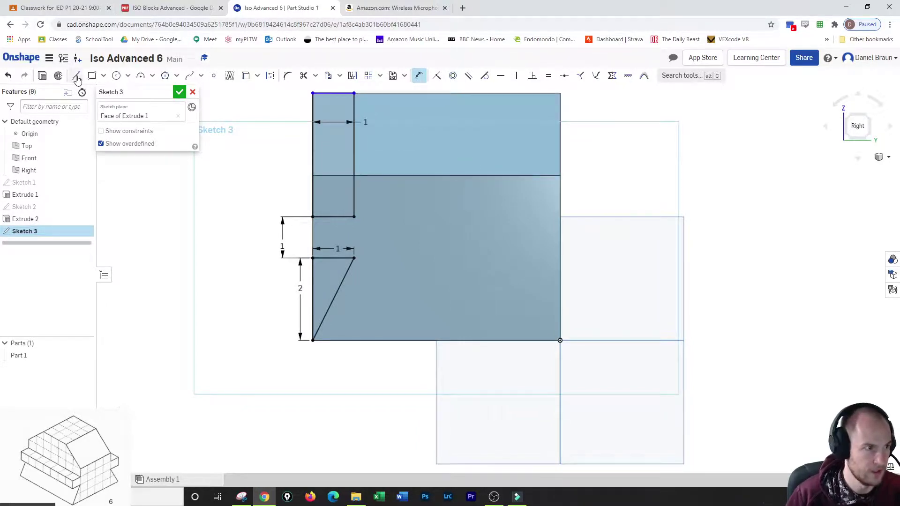
- Draw a vertical center line and mirror the triangle and rectangle across it
left_click(76, 75)
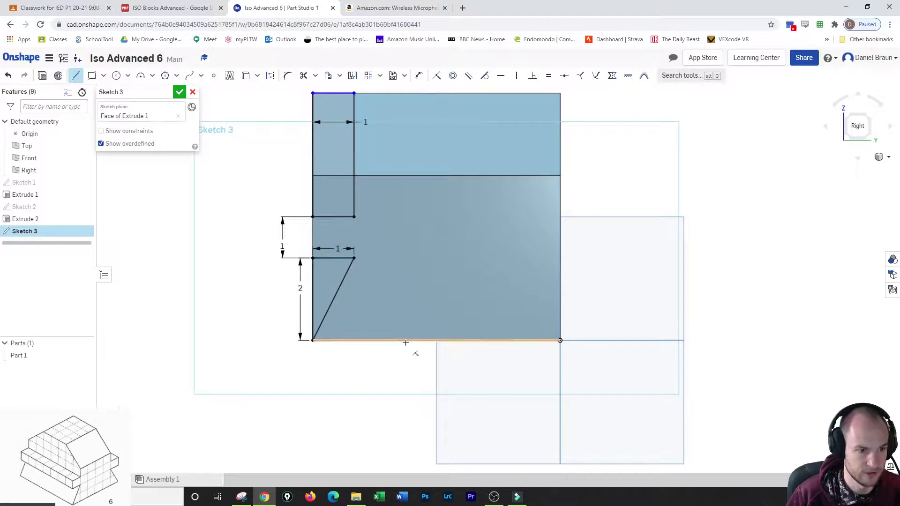
left_click(434, 282)
right_click(434, 281)
left_click(450, 288)
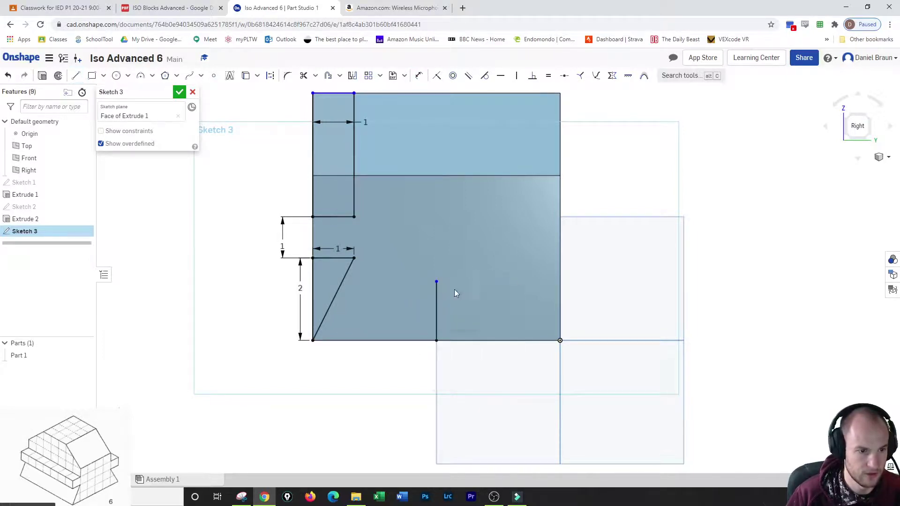
left_click(354, 76)
left_click_drag(377, 85, 271, 362)
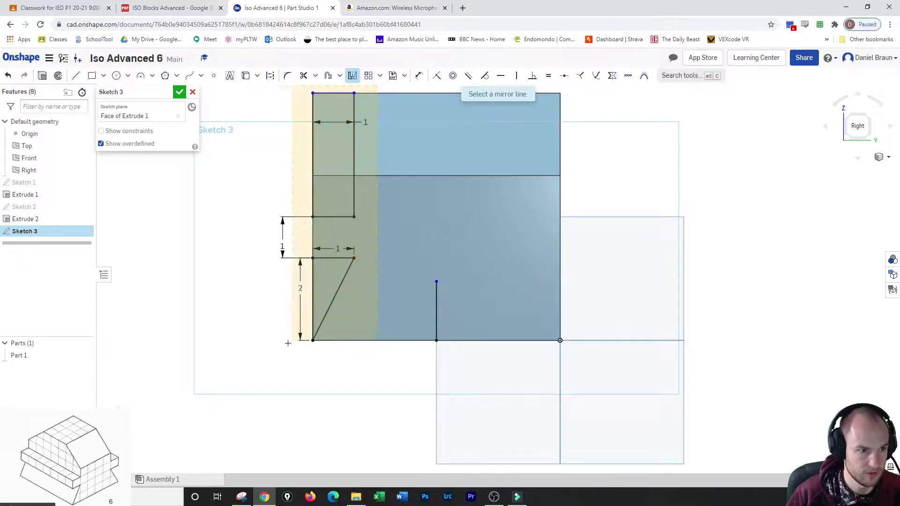
left_click(435, 313)
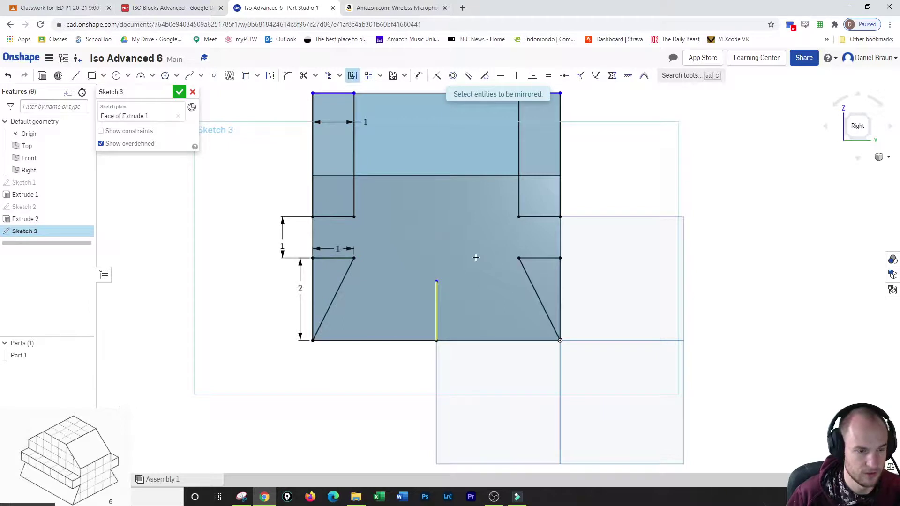
key("Escape")
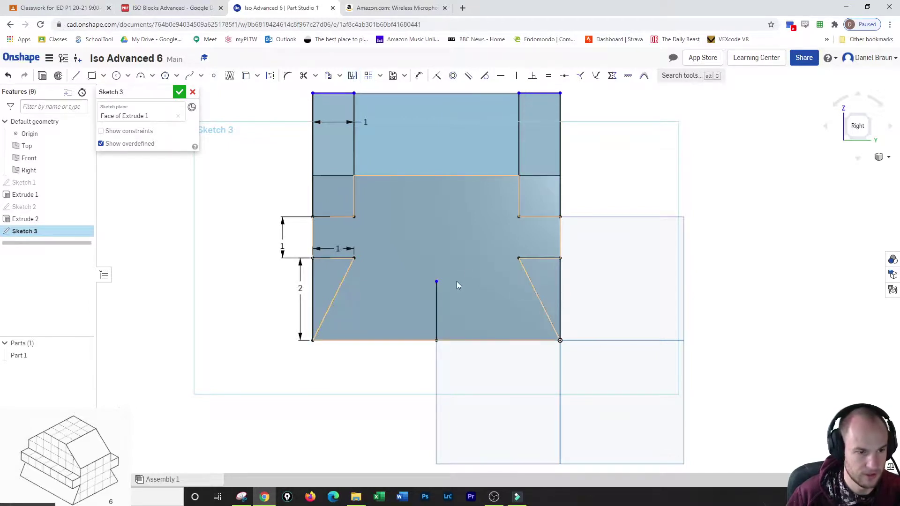
- Delete the center line, close the side-face sketch, and begin a new extrude
left_click(435, 303)
key("Delete")
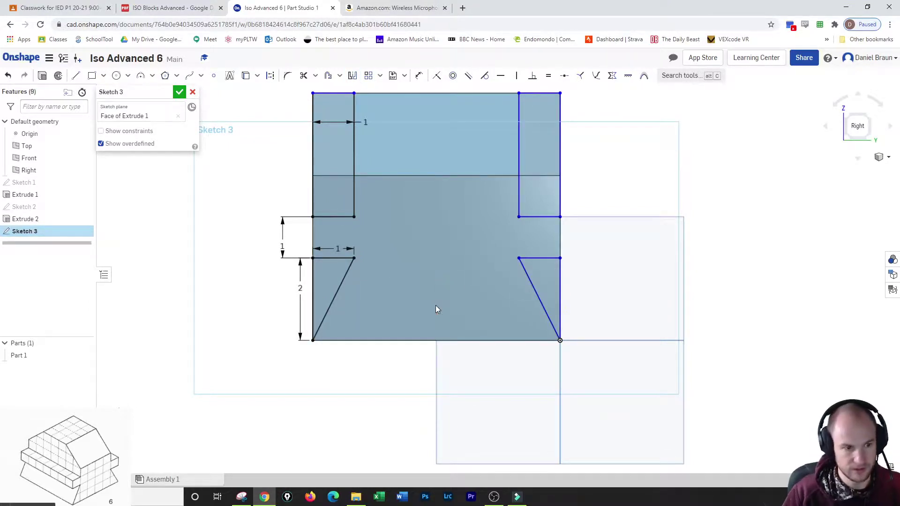
left_click(180, 92)
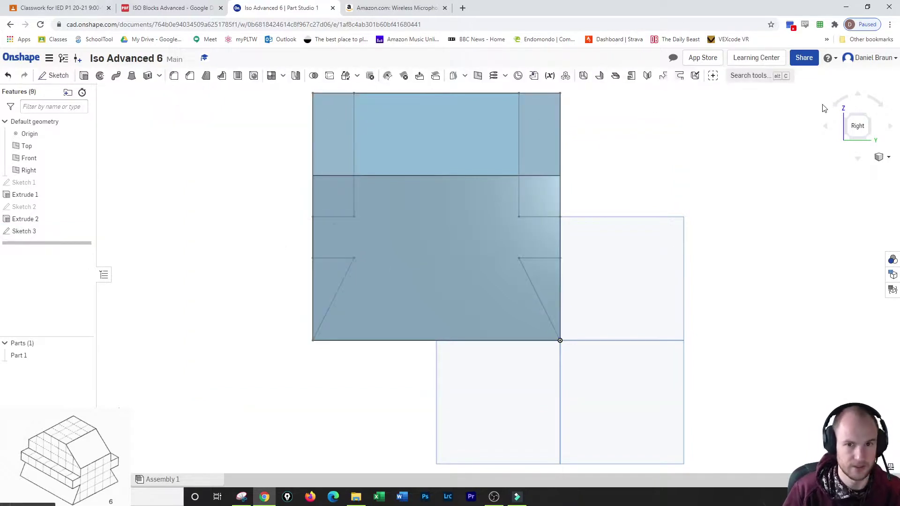
left_click(868, 123)
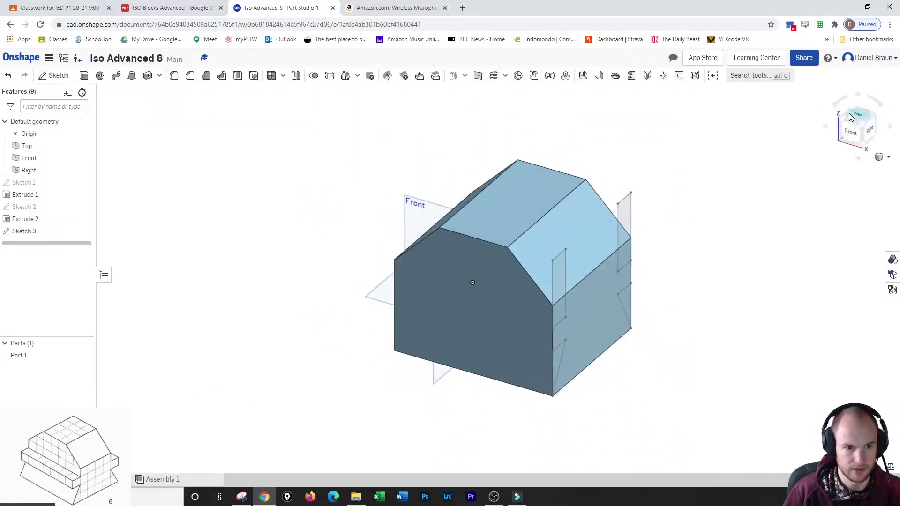
left_click(82, 76)
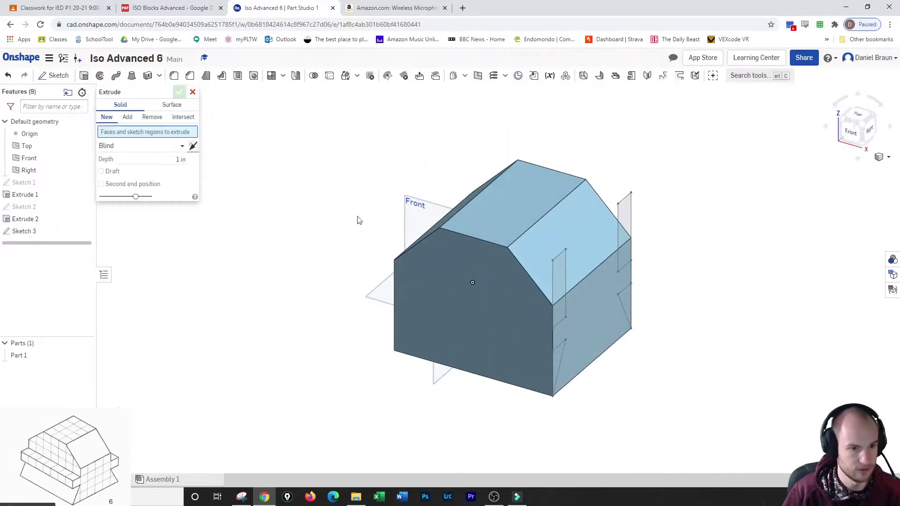
- Select the four rectangle and two triangle regions of Sketch 3 for Extrude 3
left_click(563, 278)
left_click(627, 217)
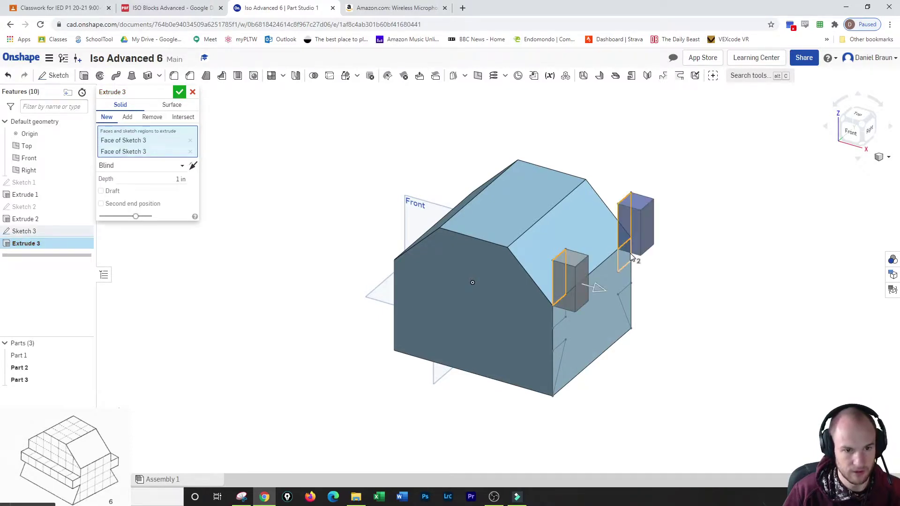
left_click(625, 254)
left_click(579, 312)
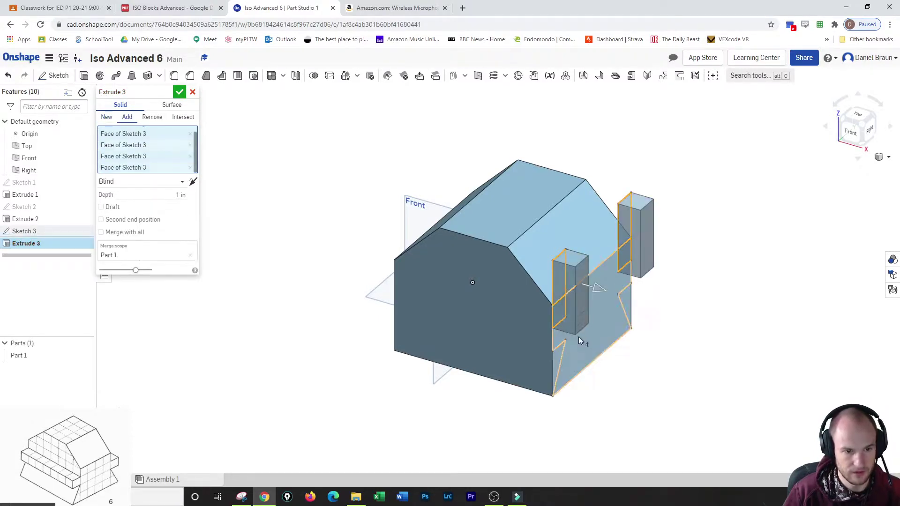
left_click(554, 359)
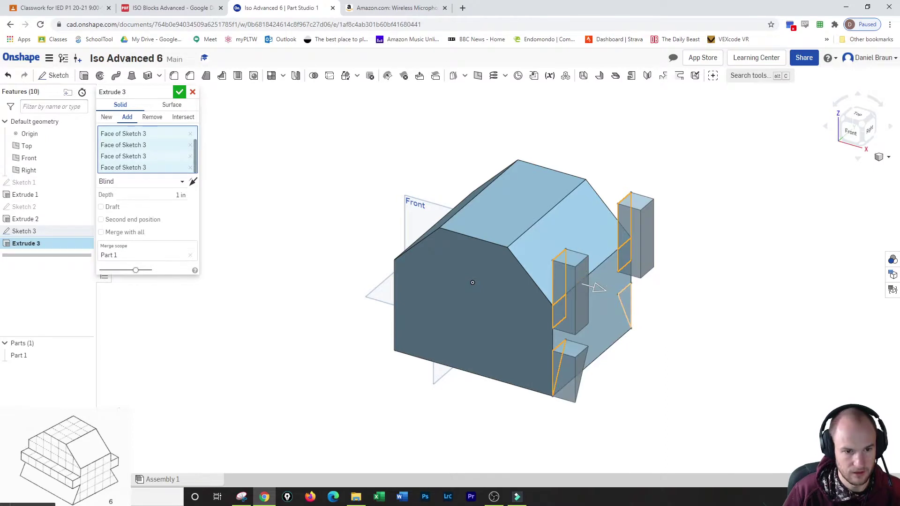
left_click(626, 310)
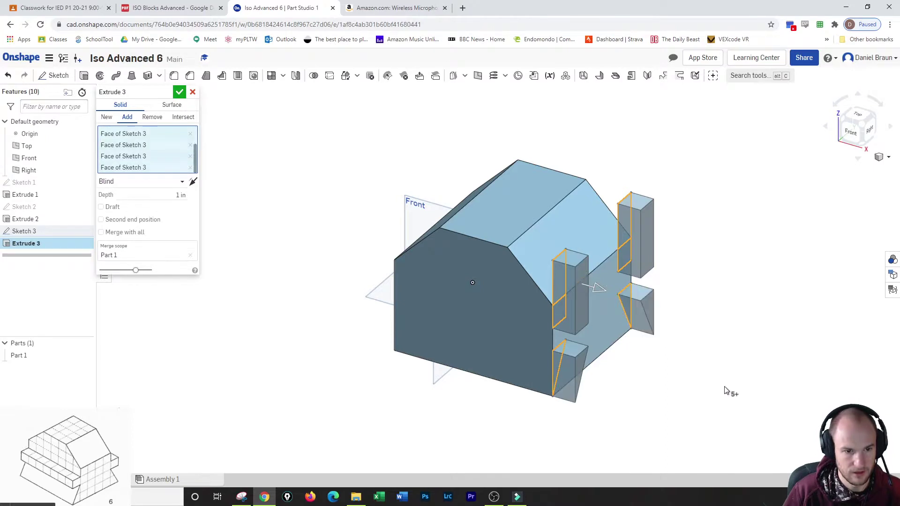
- Set Extrude 3 to Remove with a Through all end type and apply it
left_click(152, 117)
left_click(151, 184)
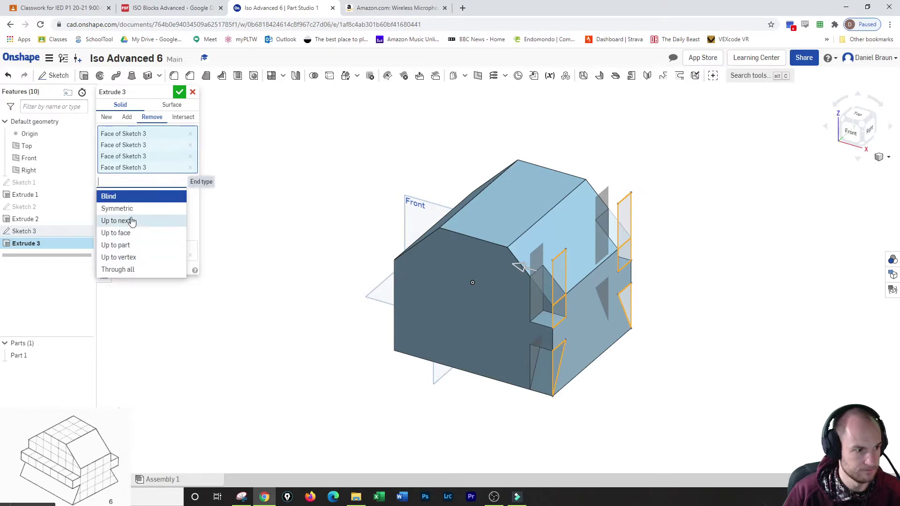
left_click(126, 271)
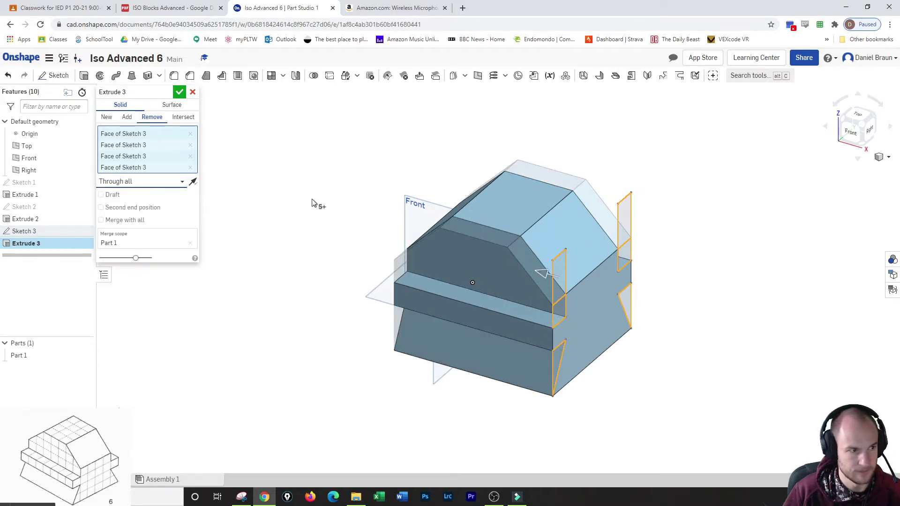
left_click(179, 92)
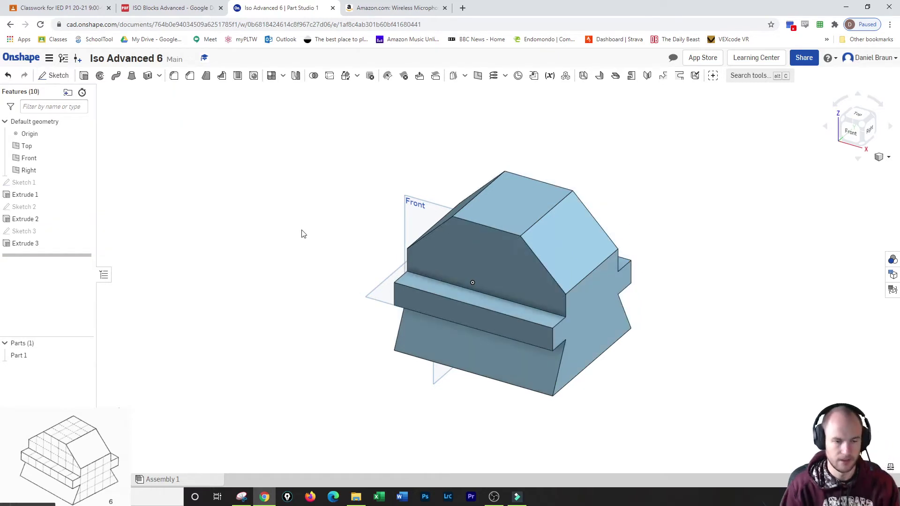